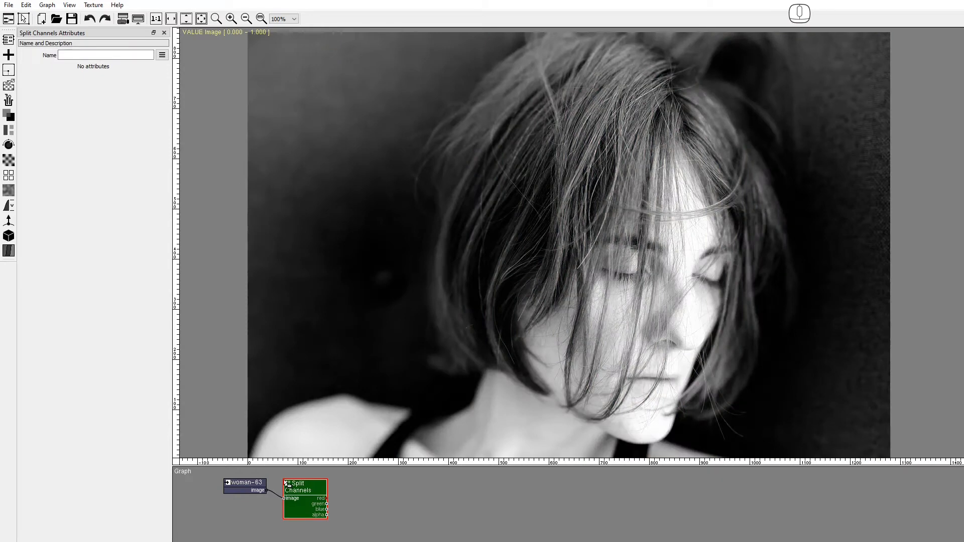
Step: Preview the green, blue and red outputs of Split Channels, and add a Transform node connected to the red channel
left_click(329, 505)
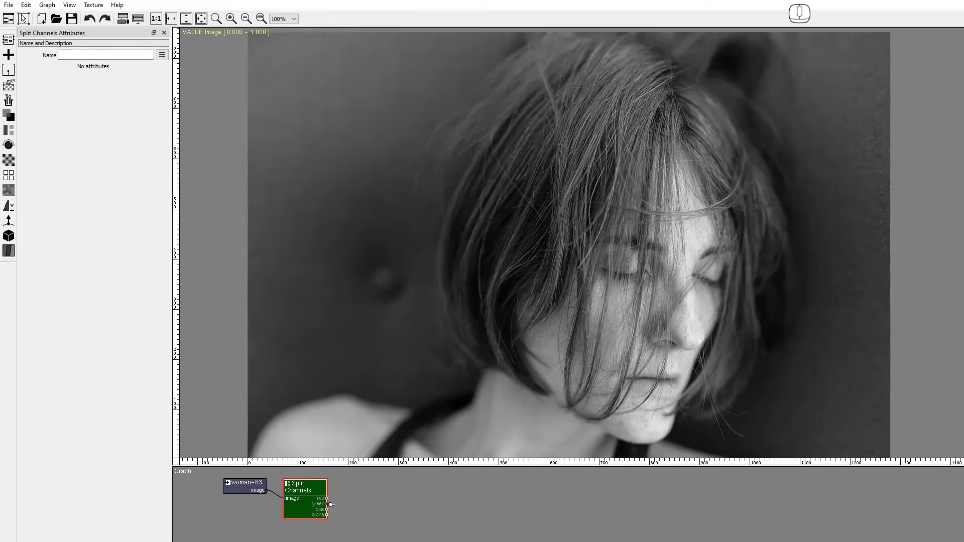
left_click(330, 510)
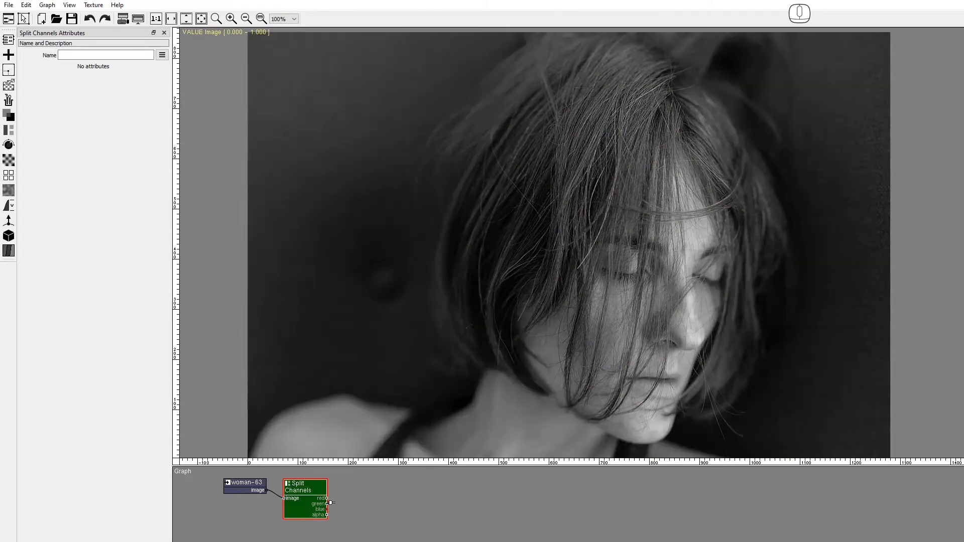
left_click(330, 498)
left_click(9, 115)
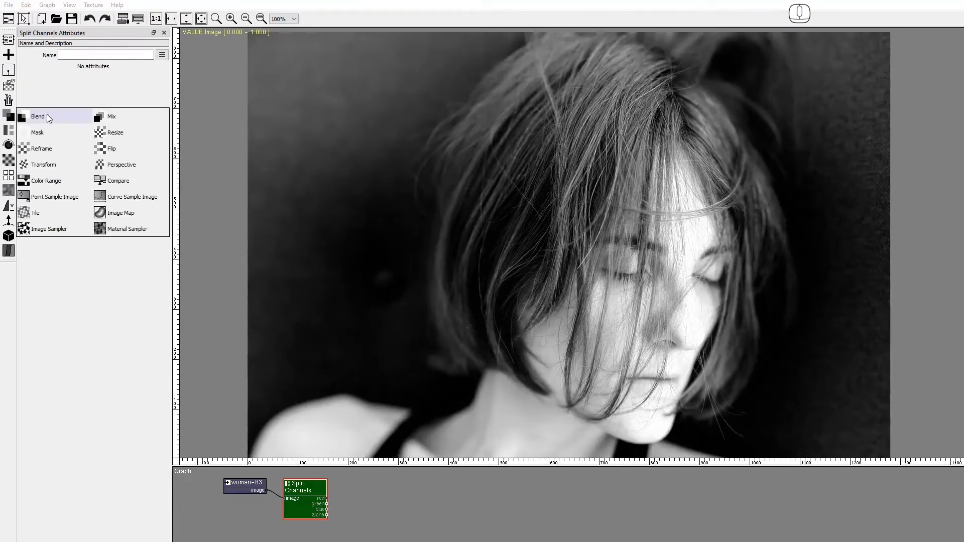
left_click_drag(75, 164, 426, 471)
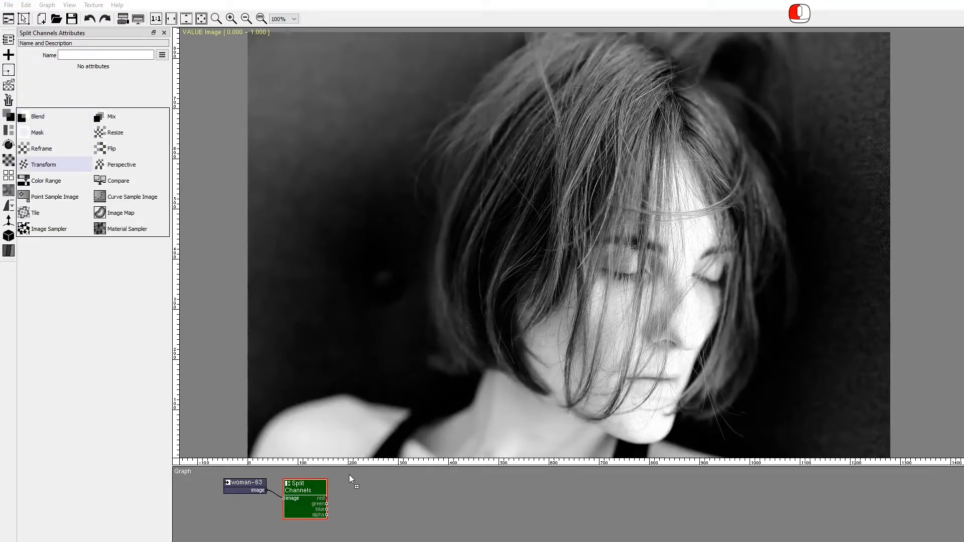
left_click_drag(350, 475, 352, 476)
Step: Set the red channel's Transform translation to 5 horizontally and 5 vertically
double_click(68, 91)
type("5")
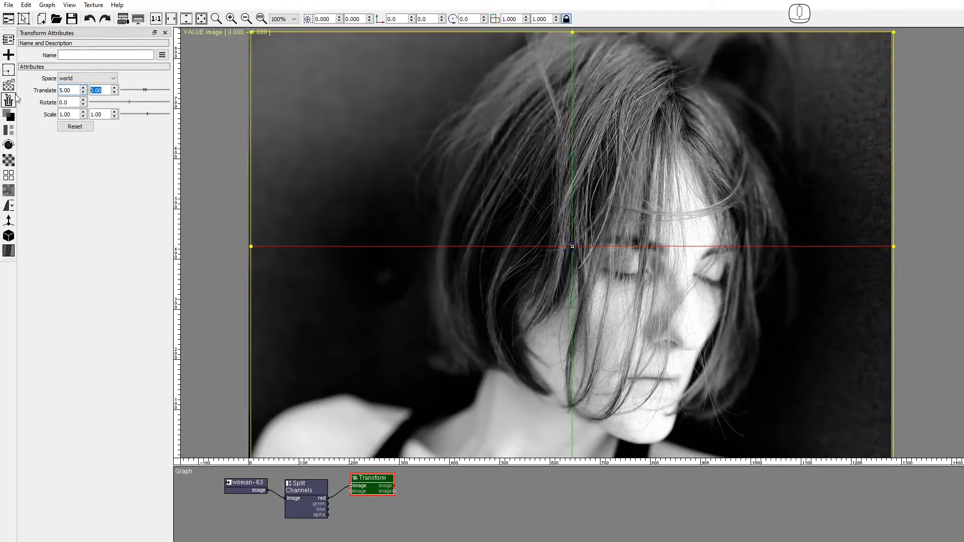
key("Tab")
type("5")
key("Tab")
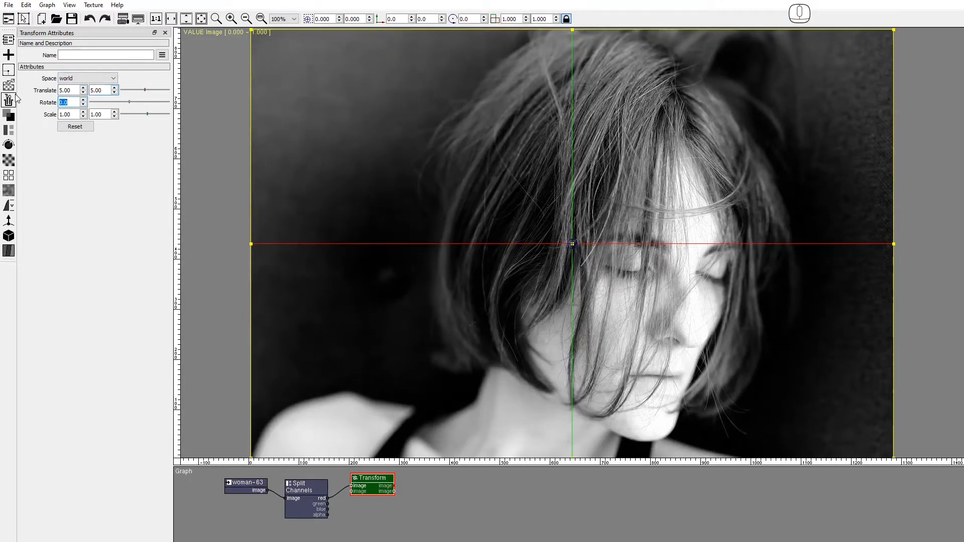
Step: Add a second Transform node fed by the blue channel and set its translation to -5, -5
right_click(354, 521)
type("Trans")
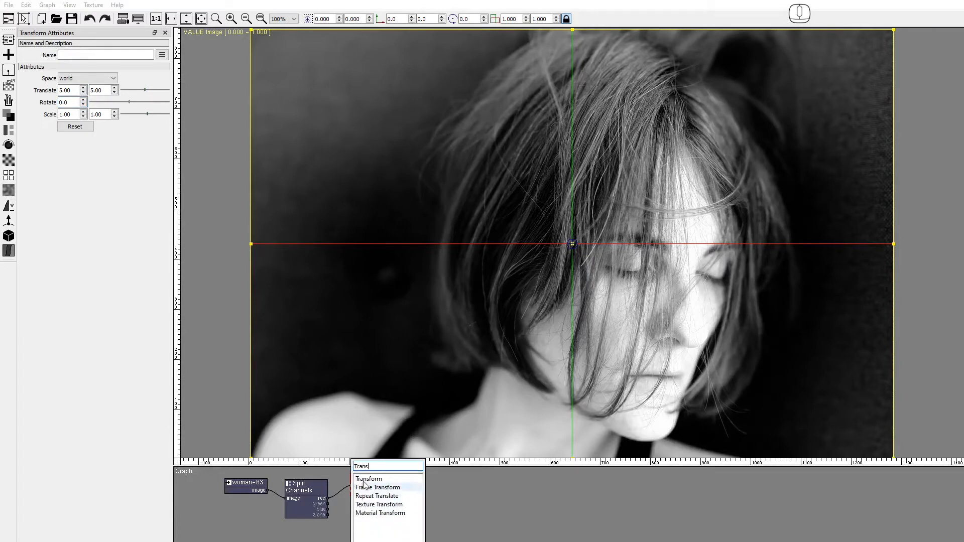
left_click(368, 479)
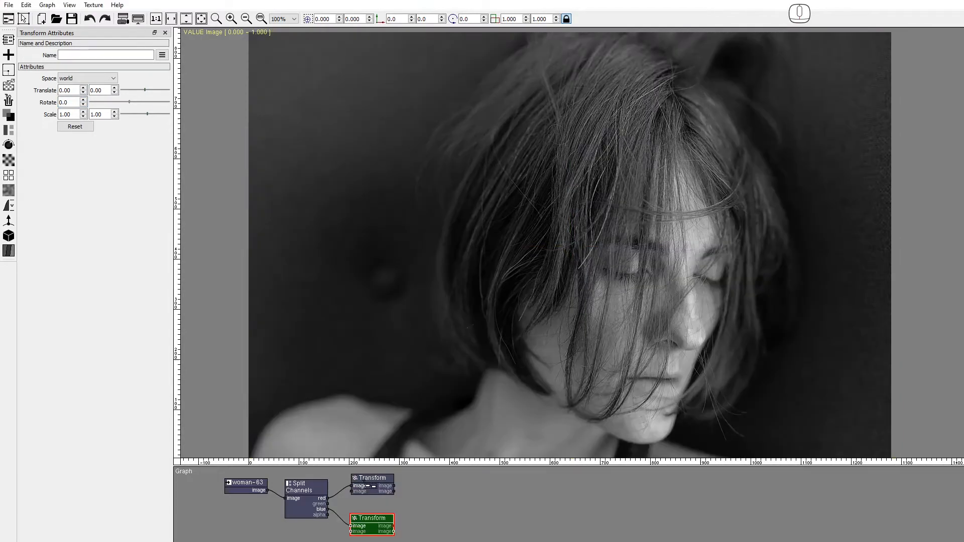
left_click_drag(73, 92, 29, 96)
type("-5")
key("Tab")
type("-5")
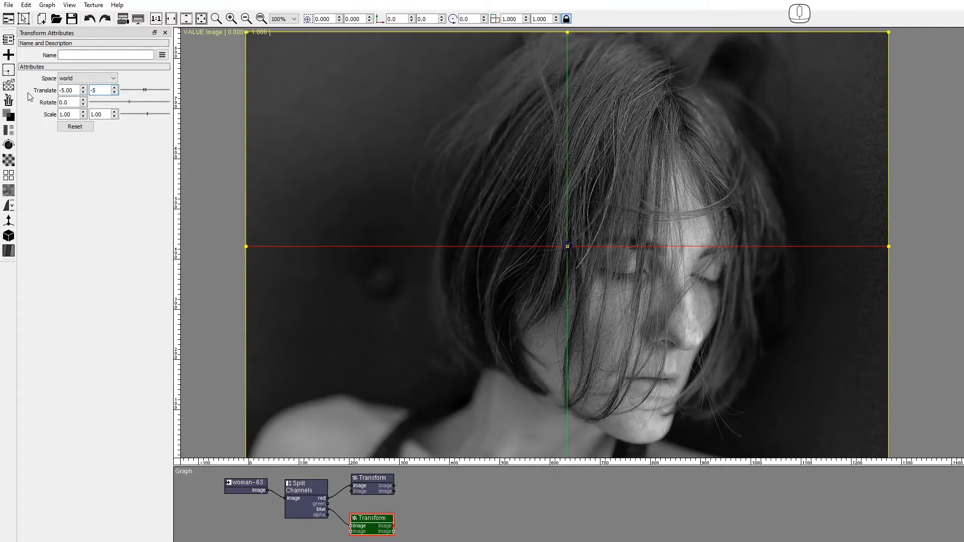
key("Tab")
Step: Preview the shifted red, green and shifted blue images, and add a Blur node that takes all three as inputs
left_click(372, 480)
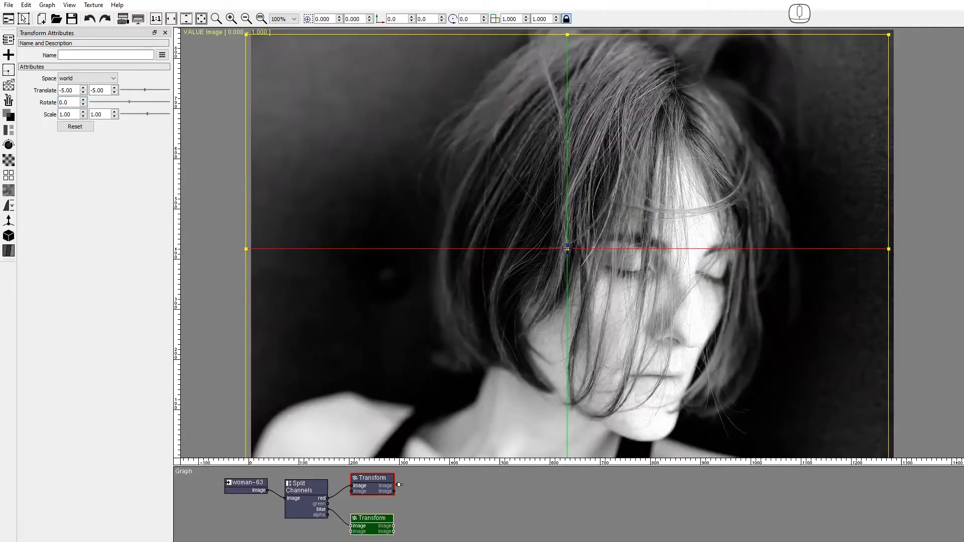
left_click(330, 503)
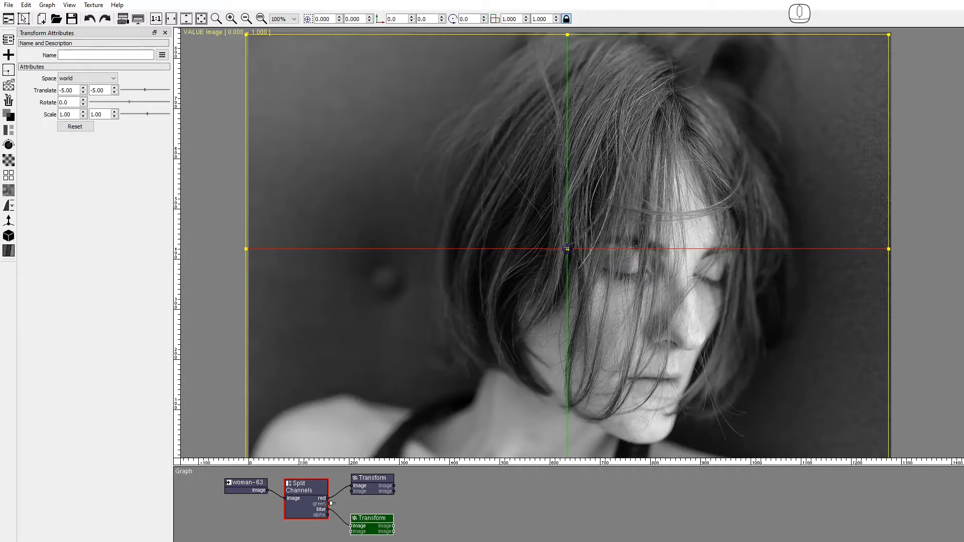
left_click(398, 527)
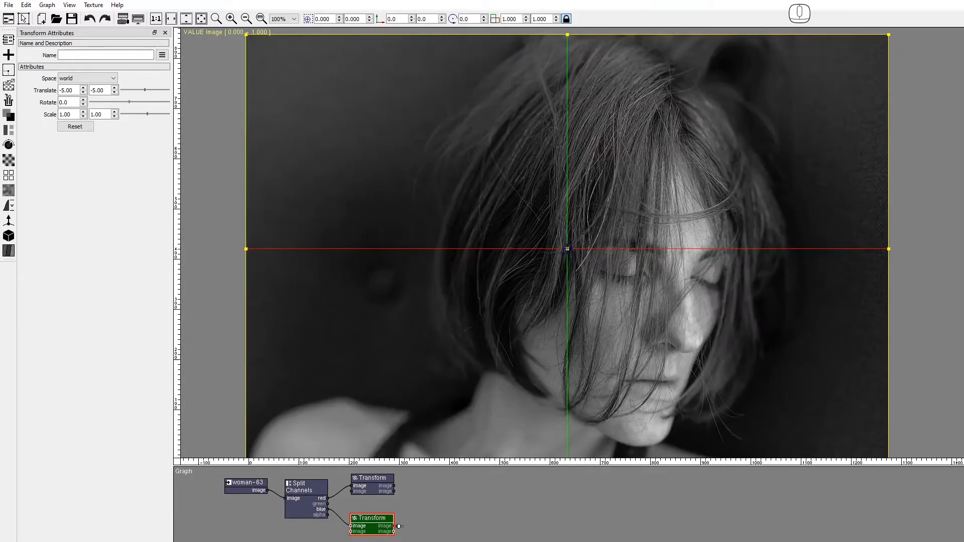
right_click(419, 493)
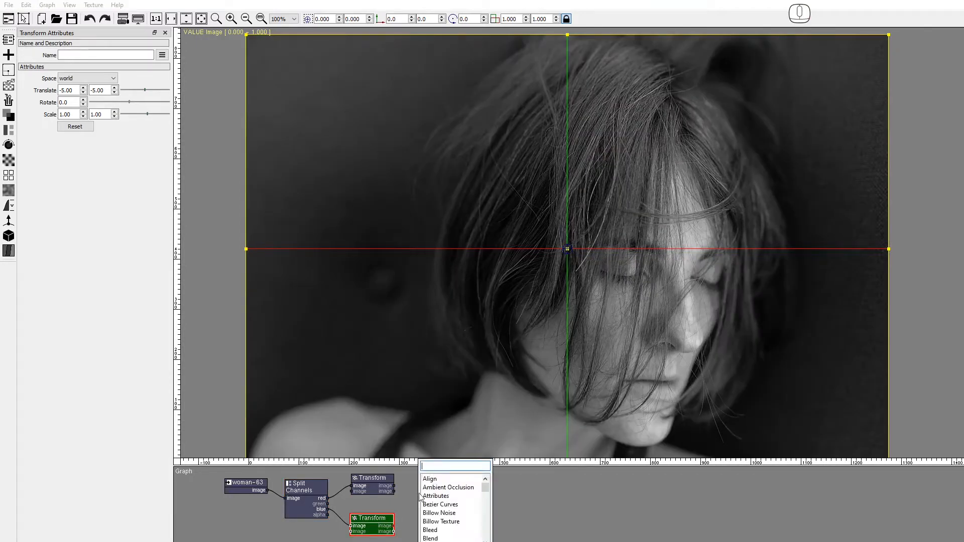
type("Blur")
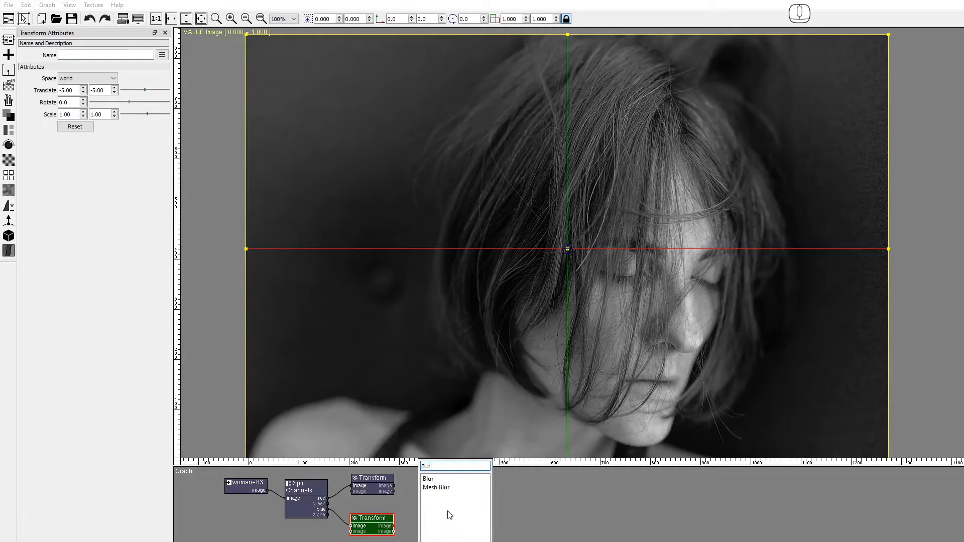
left_click(435, 480)
left_click_drag(327, 504, 417, 515)
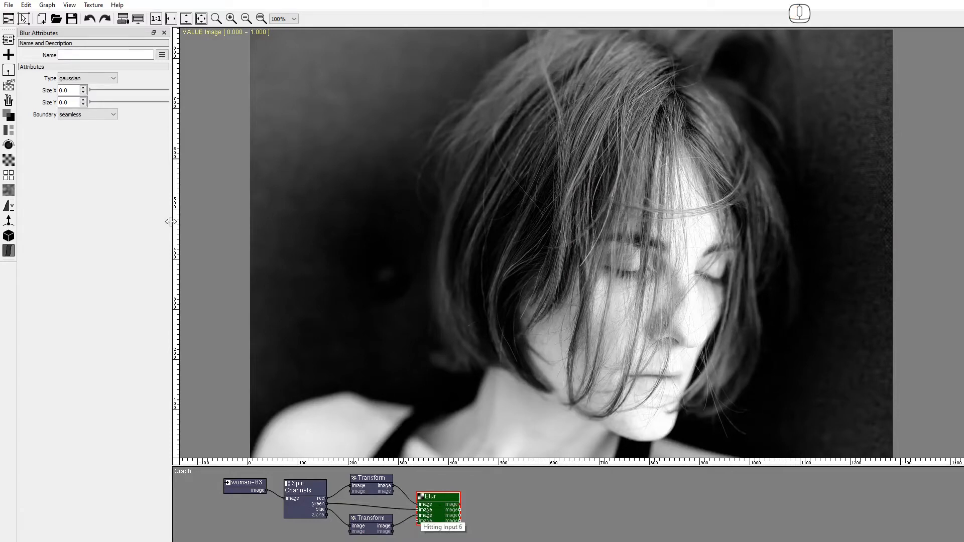
Step: Set the Blur node's Size X and Size Y to 6 and its boundary to clamp
double_click(68, 90)
type("6")
key("Tab")
type("6")
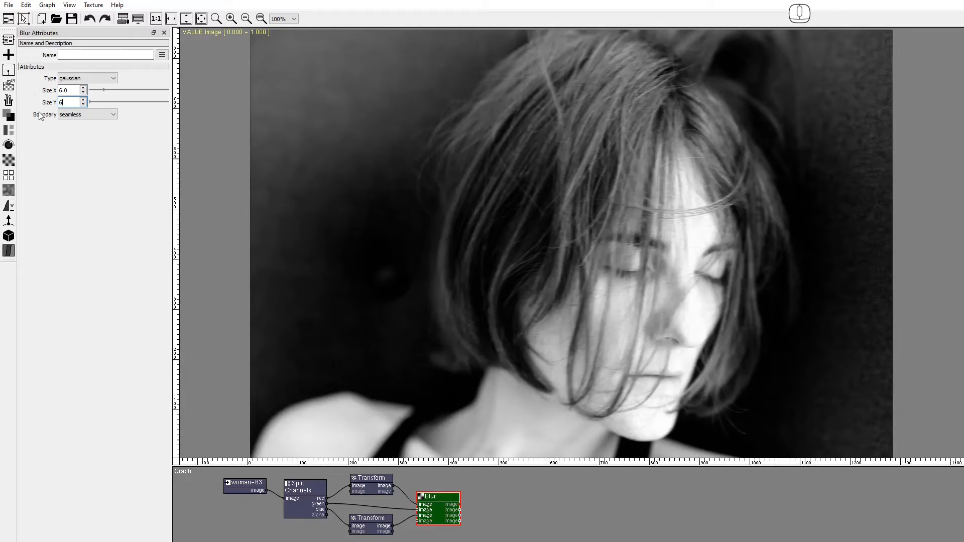
left_click(67, 116)
left_click(97, 126)
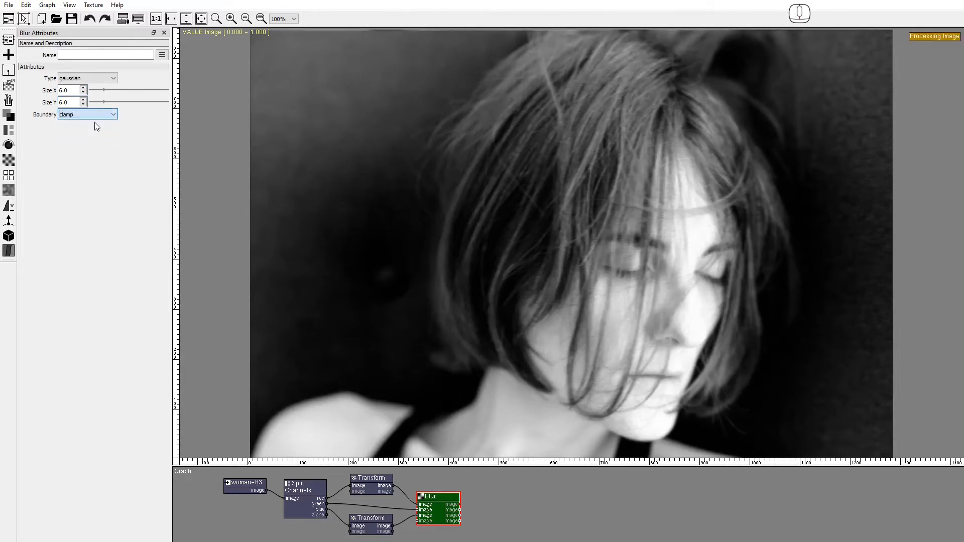
Step: Preview the blurred outputs and add a Join Rgba node with them wired to its red, green and blue inputs
left_click(462, 510)
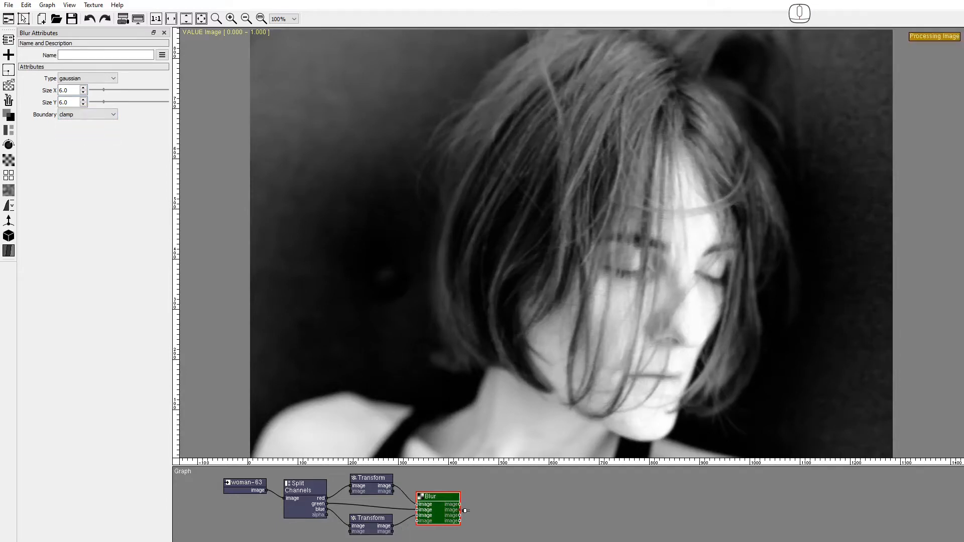
left_click(463, 515)
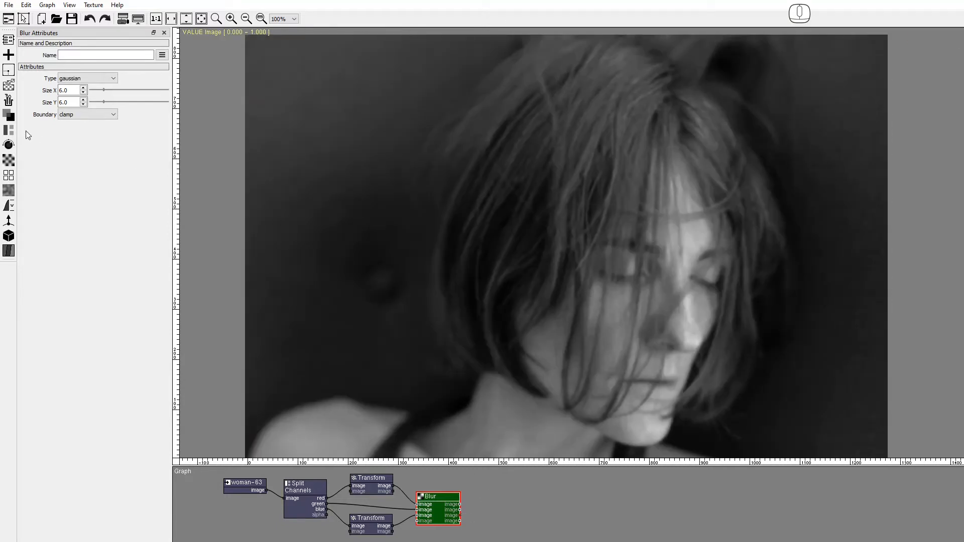
left_click(11, 132)
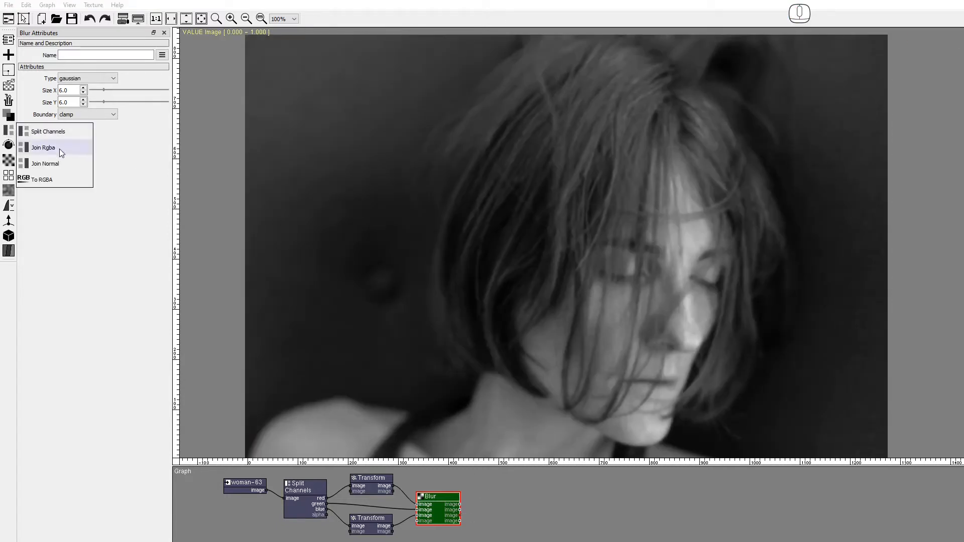
left_click_drag(60, 148, 401, 431)
left_click_drag(476, 493, 476, 516)
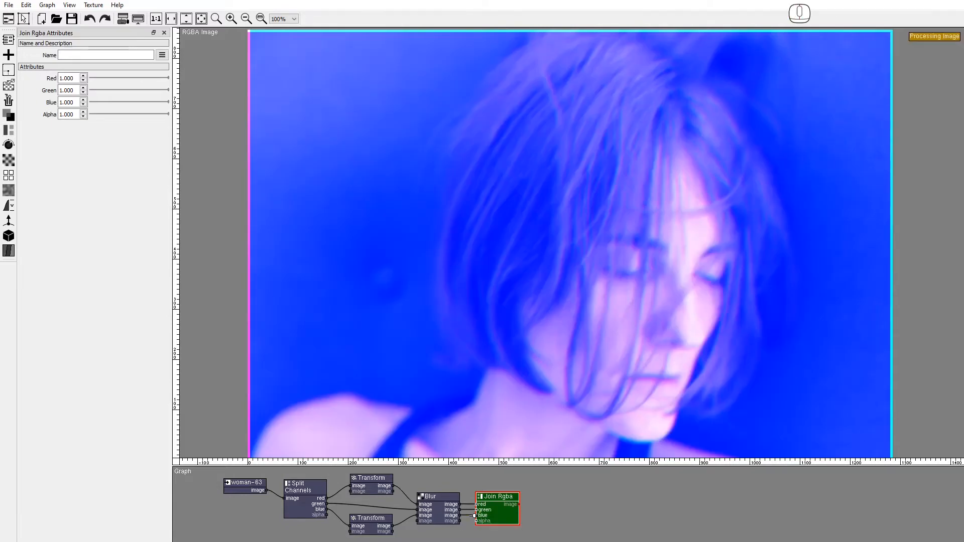
Step: Switch to File Explorer, add monk-3765199_1280.jpg to the graph and connect it to Split Channels in place of the woman image
left_click(474, 541)
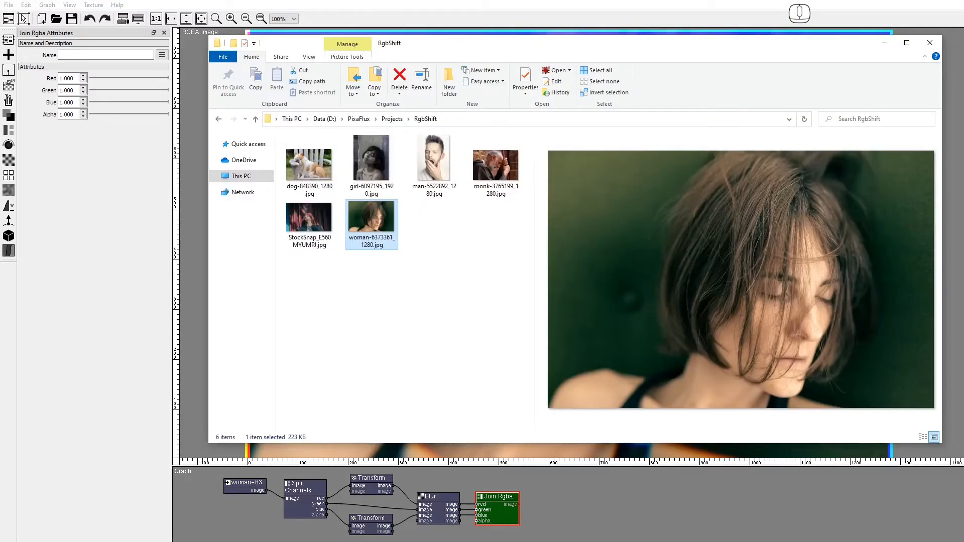
left_click_drag(493, 173, 221, 498)
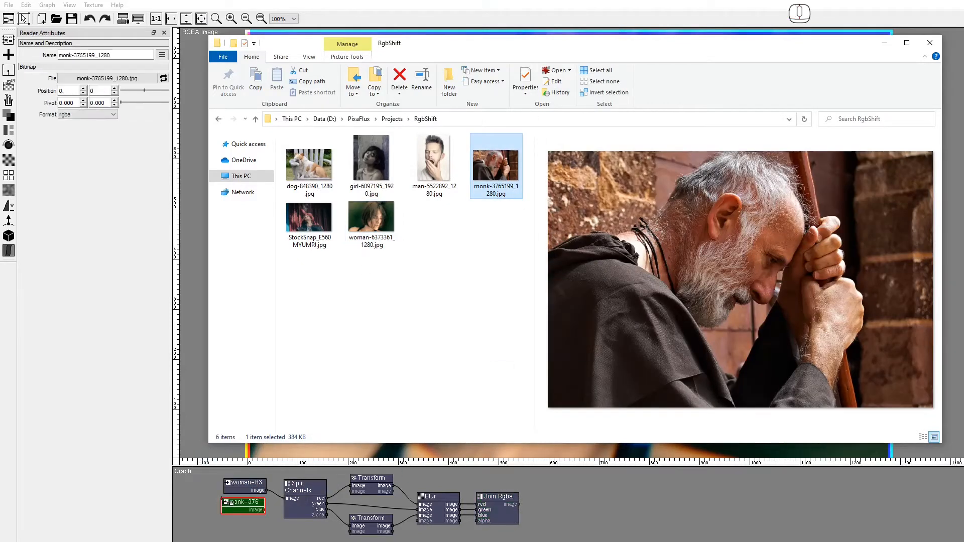
left_click(497, 515)
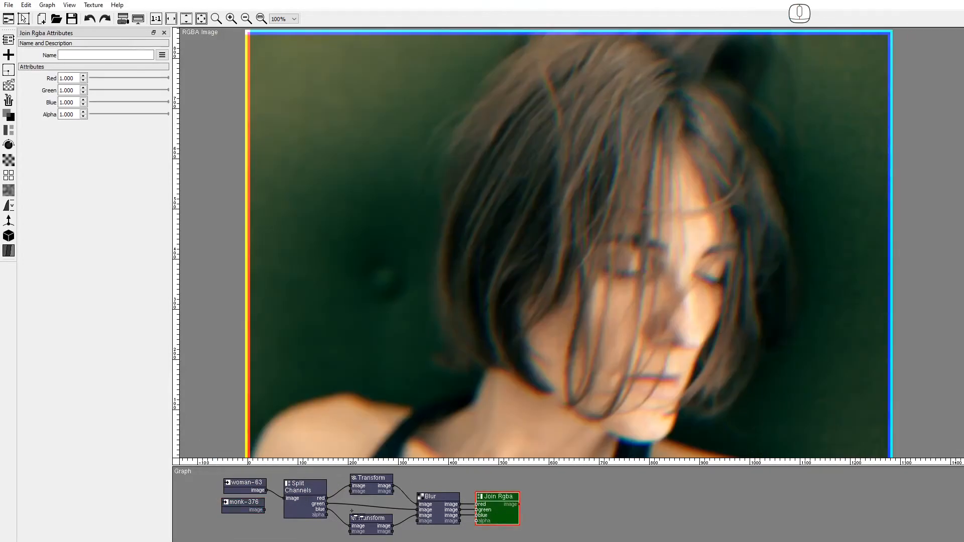
left_click_drag(267, 511, 284, 498)
left_click_drag(557, 224, 583, 258)
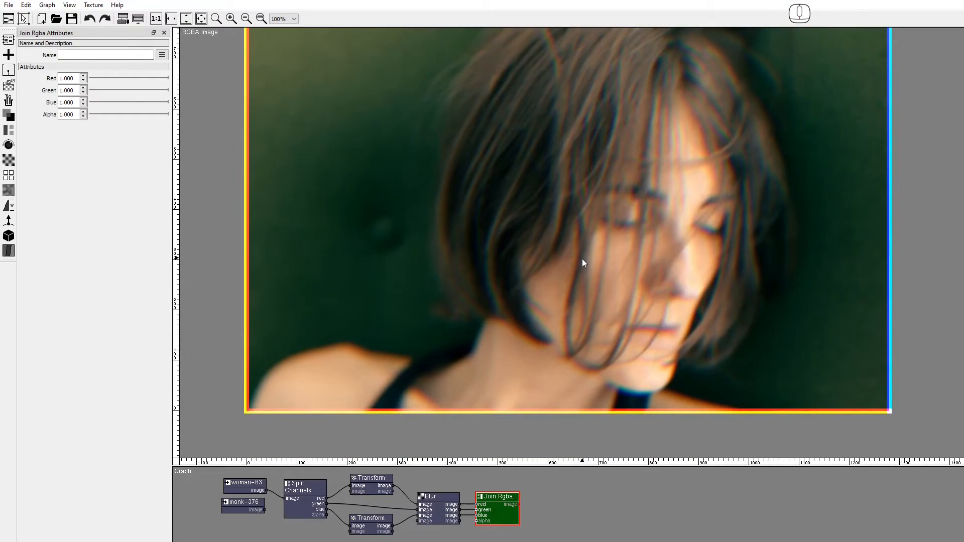
left_click_drag(265, 511, 284, 498)
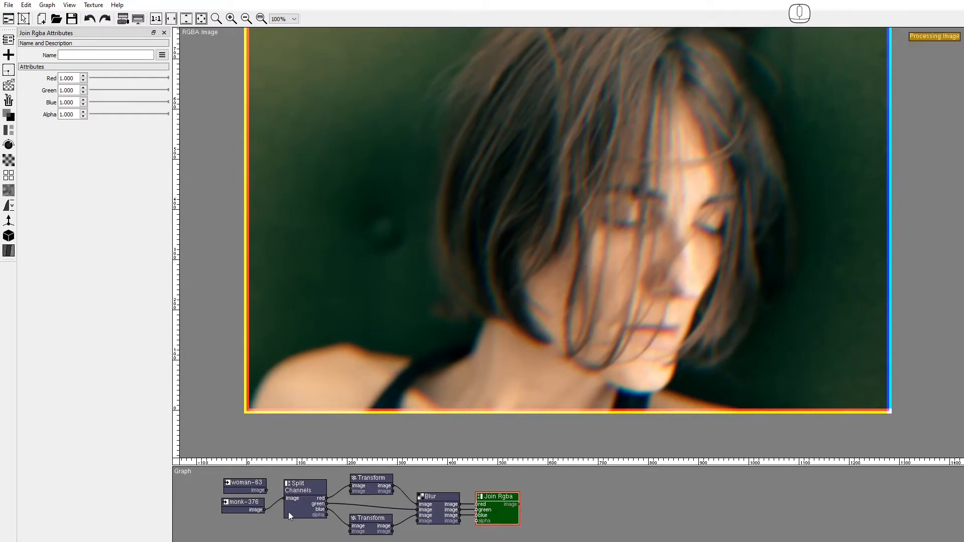
left_click(157, 19)
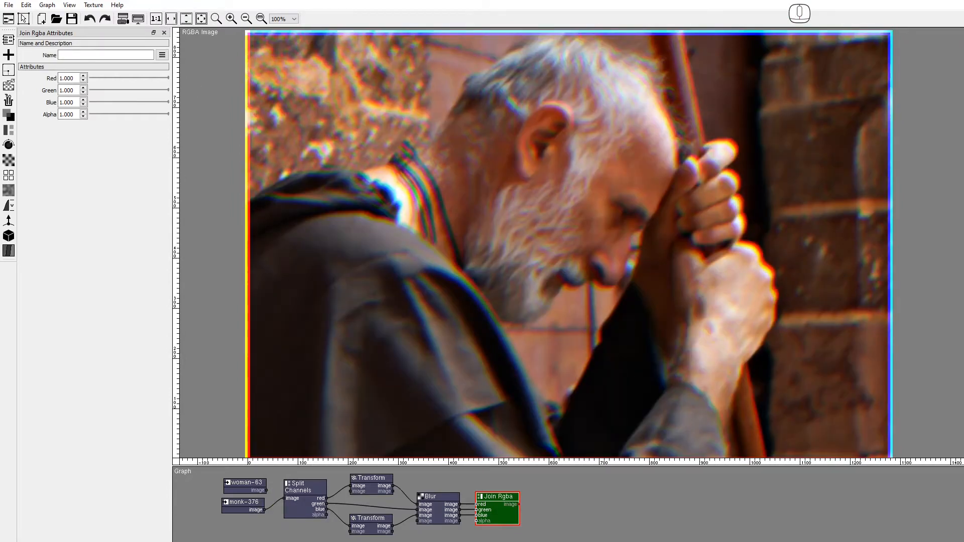
Step: Enlarge the graph area and add an Attributes node above the image readers, keeping the Join Rgba result displayed
mouse_move(436, 464)
left_mouse_down()
mouse_move(436, 423)
mouse_move(431, 474)
left_mouse_up()
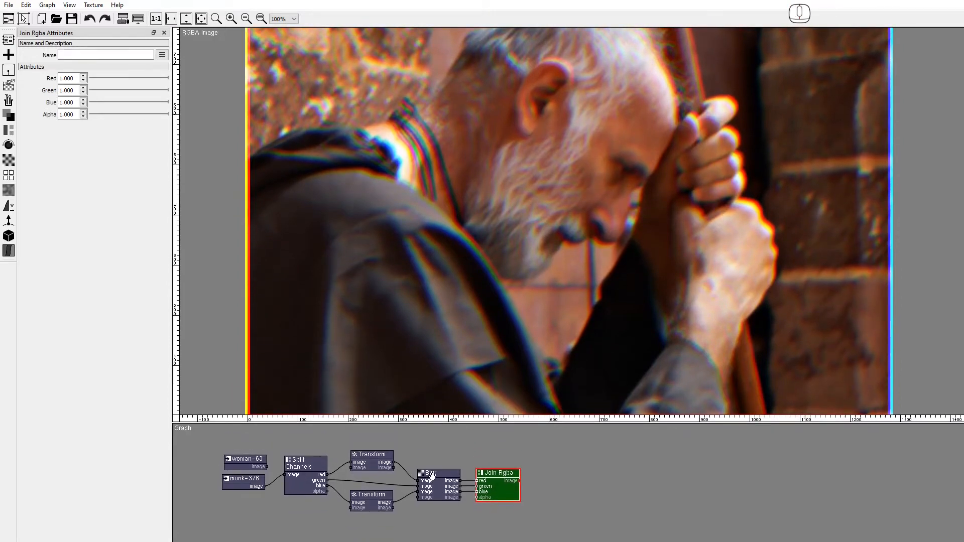
left_click(8, 40)
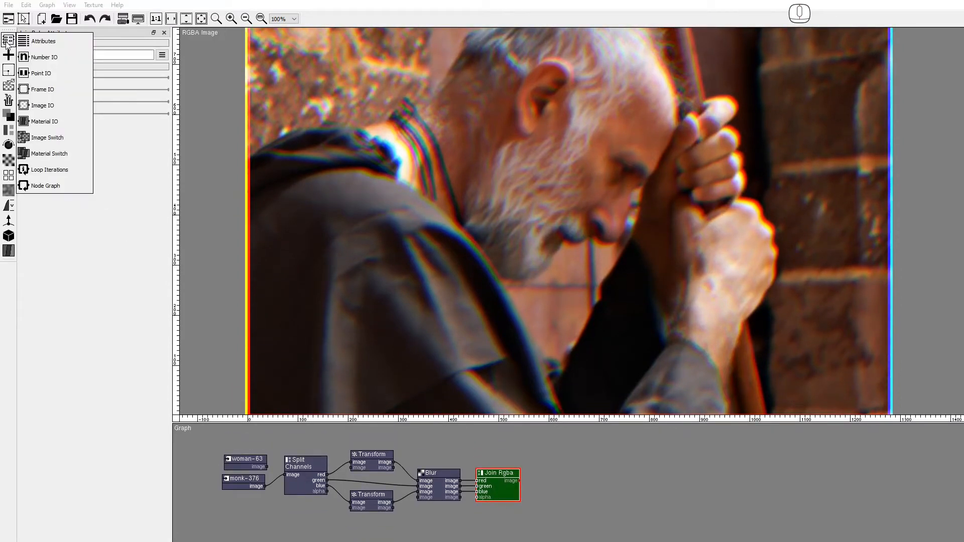
left_click_drag(30, 44, 218, 395)
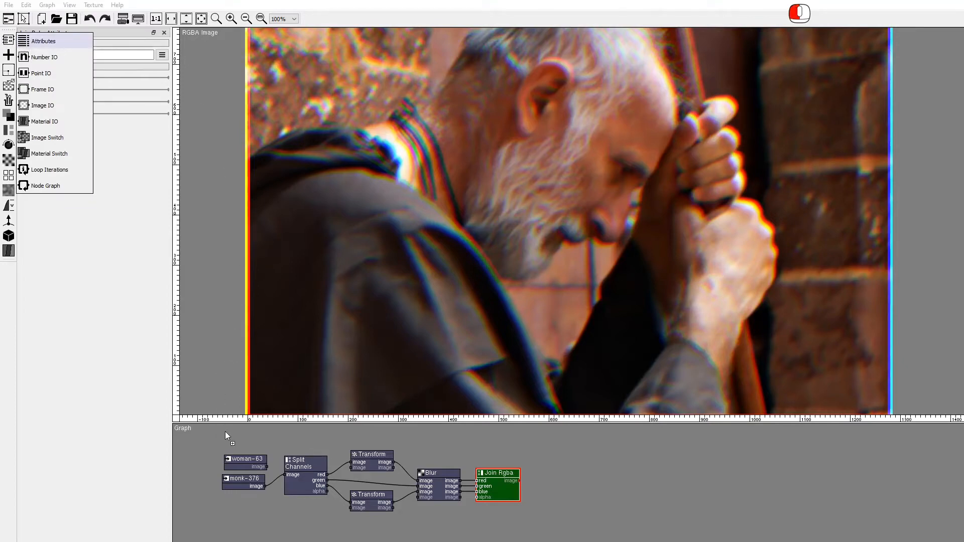
left_click_drag(225, 432, 225, 432)
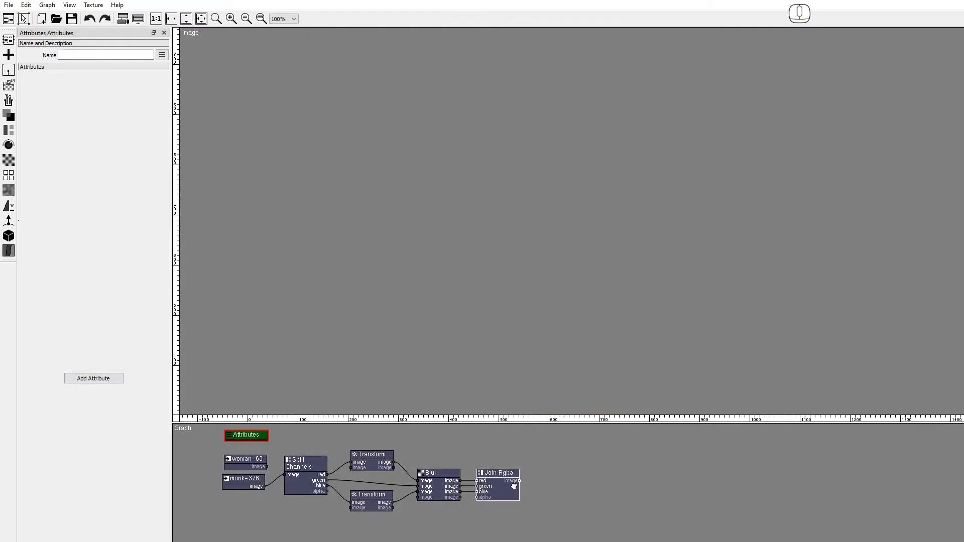
left_click(514, 486)
left_click(244, 435)
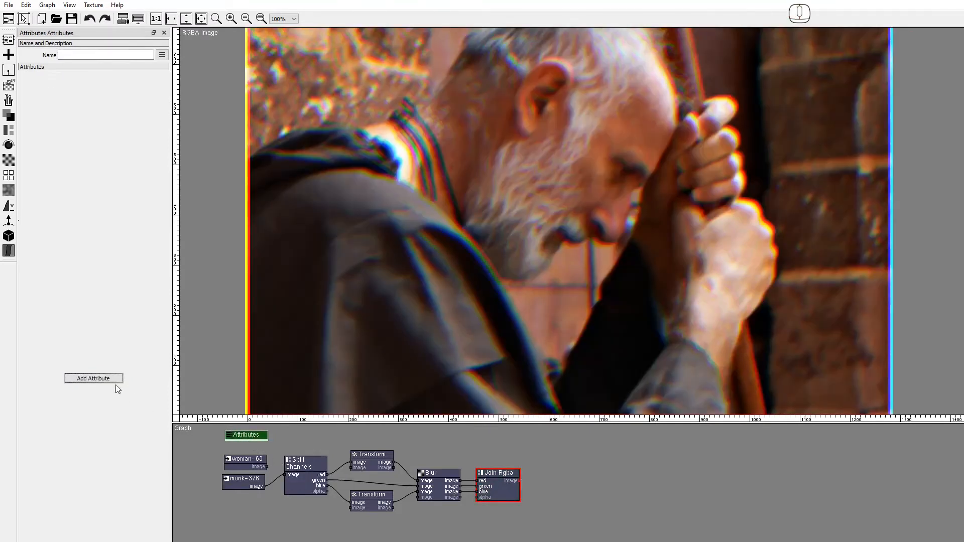
Step: Add a Point attribute named move with a minimum of -100 to the Attributes node
left_click(94, 379)
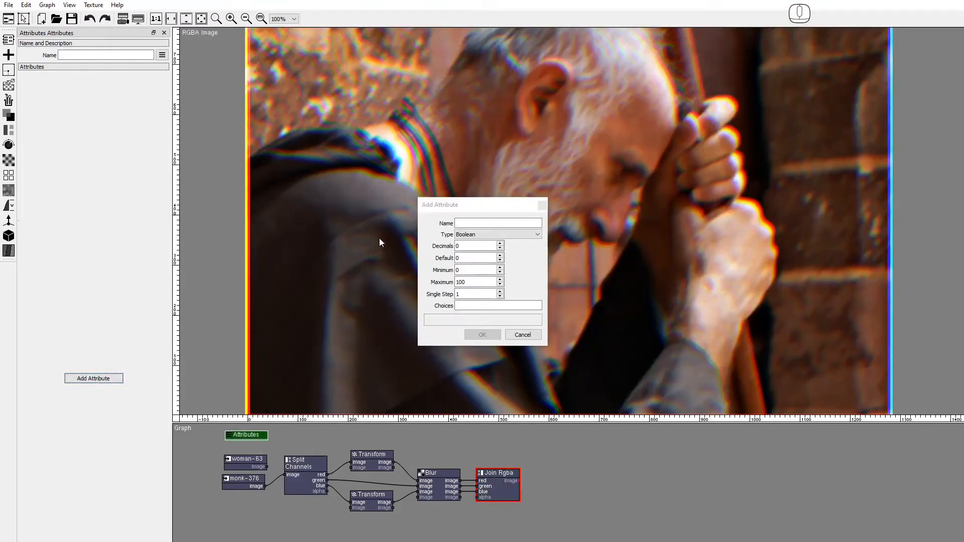
left_click(461, 223)
type("move")
left_click(468, 236)
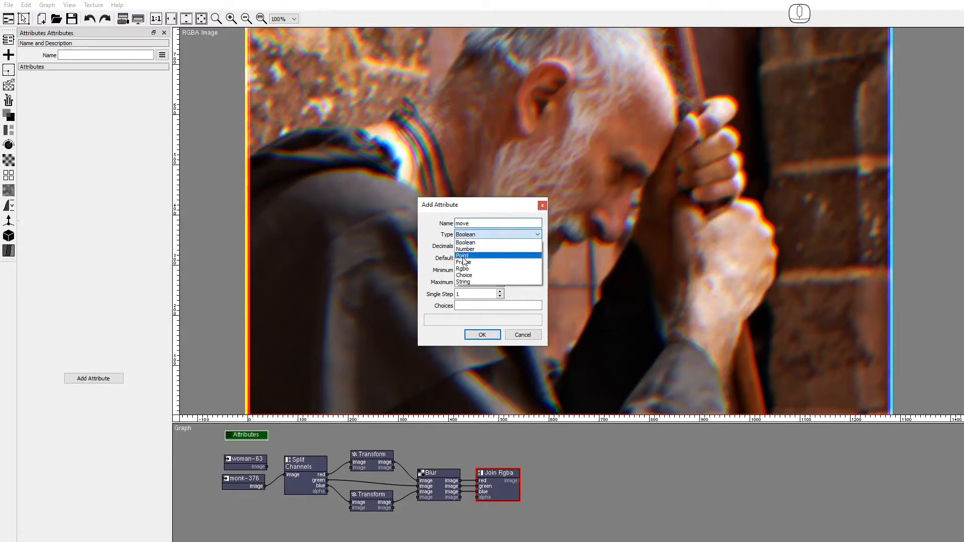
left_click(463, 256)
double_click(465, 270)
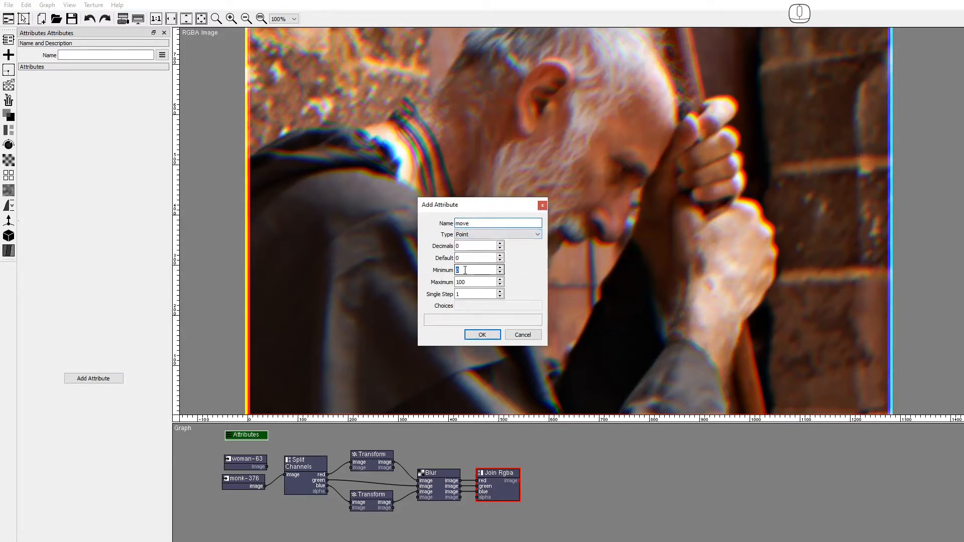
type("-100")
left_click(482, 335)
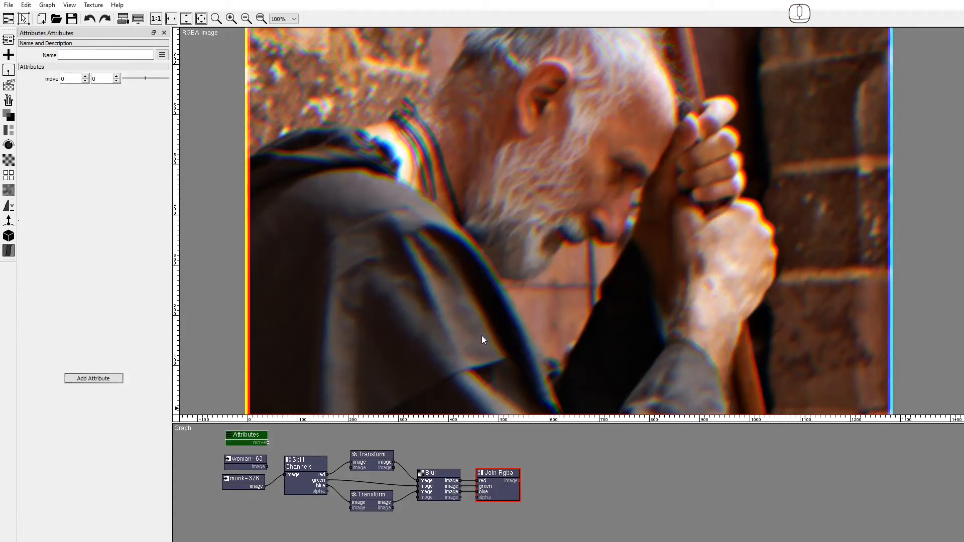
Step: Shift the Transform, Blur and Join Rgba nodes away from Split Channels and add a Point Multiply node fed by the move attribute
left_click_drag(332, 474, 335, 482)
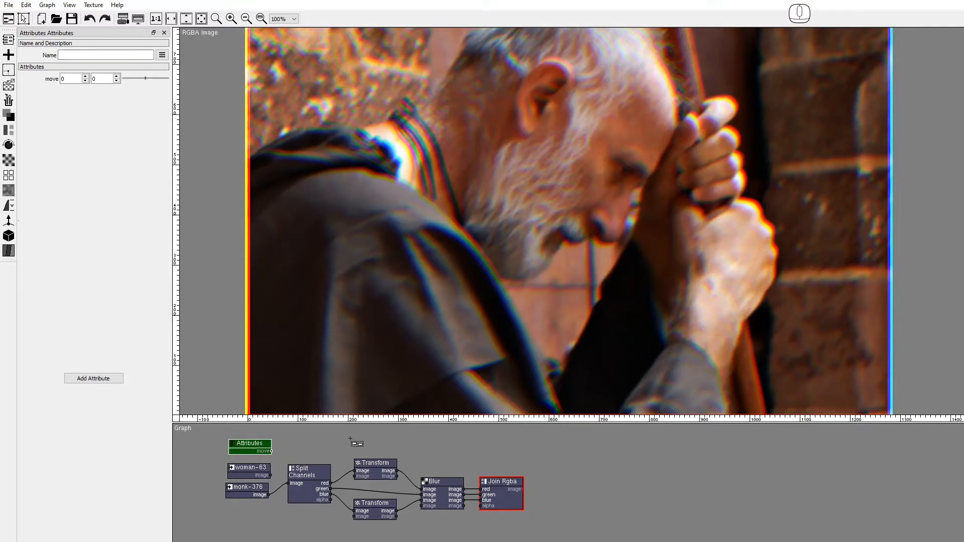
left_click_drag(350, 438, 506, 523)
left_click_drag(505, 498, 561, 500)
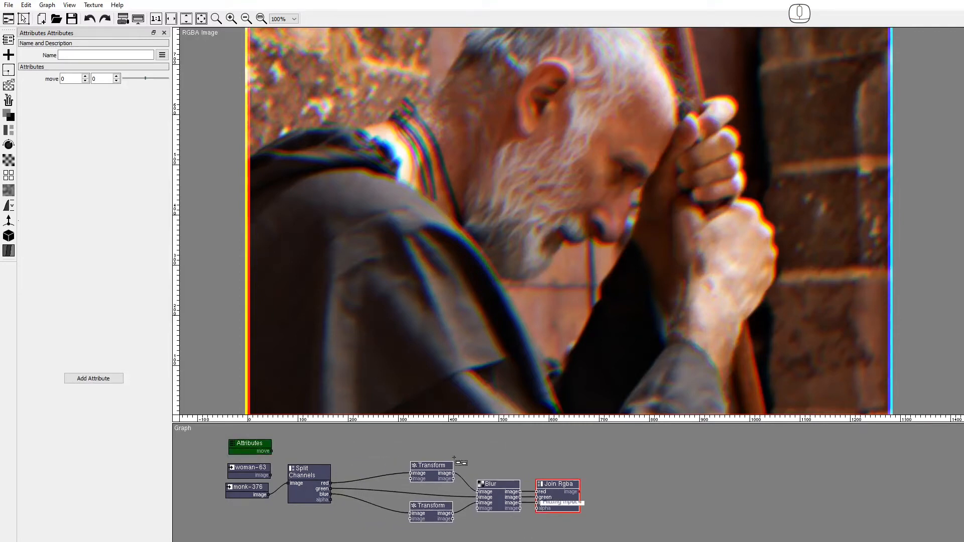
key("Tab")
type("Point m")
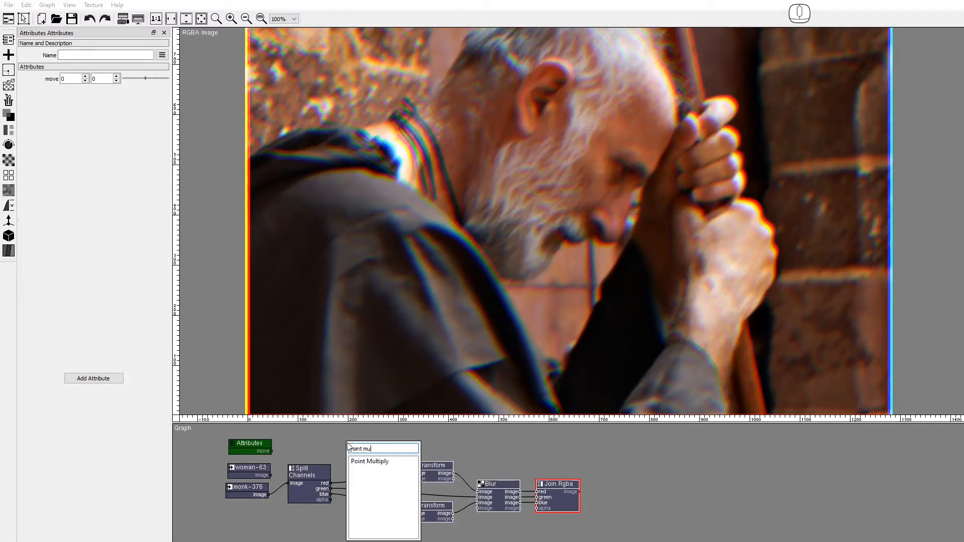
left_click(365, 462)
left_click_drag(369, 468, 373, 461)
Step: Set Point B of the Point Multiply node to -1 on both axes
double_click(68, 90)
type("-1")
key("Tab")
type("-1")
key("Return")
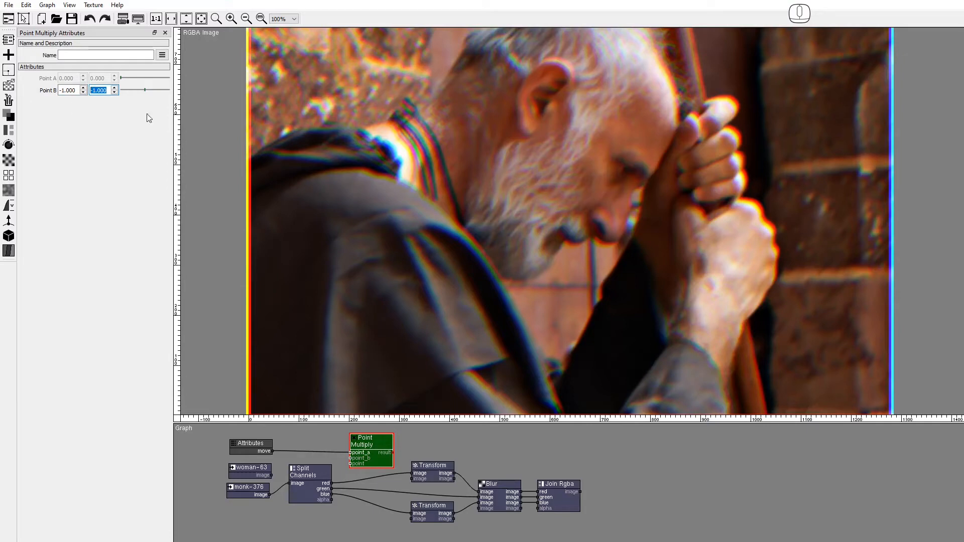
Step: Expose Translate as an input on the upper Transform node and connect the Point Multiply result to it
left_click(426, 474)
left_click(426, 474)
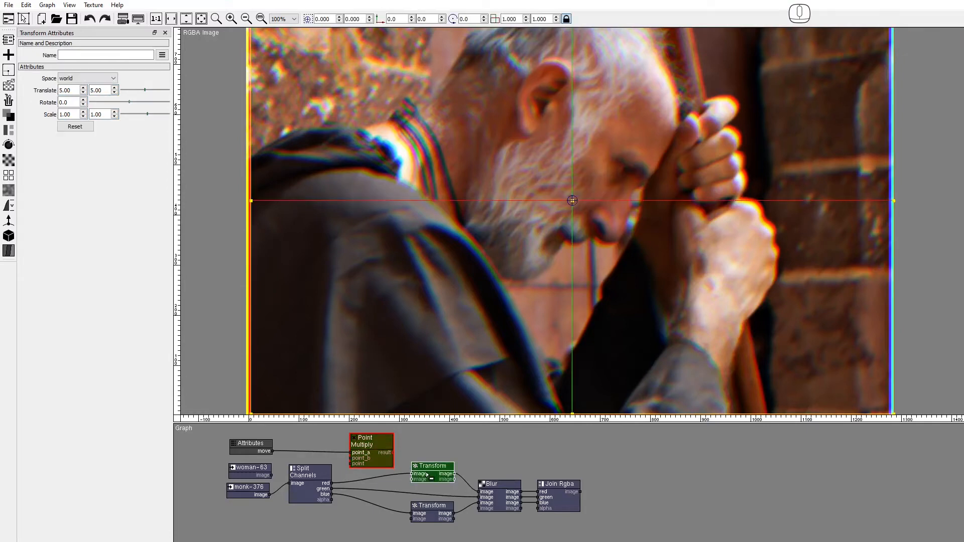
right_click(42, 91)
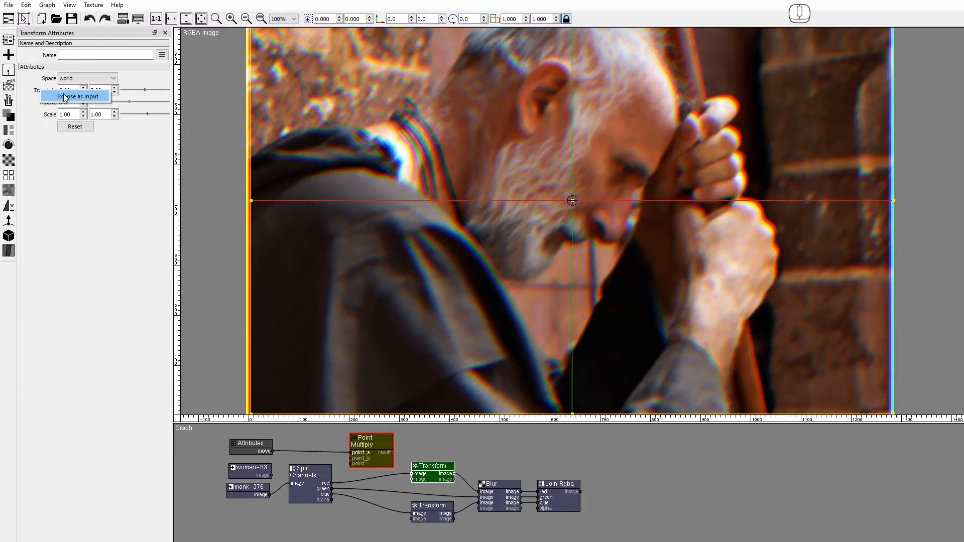
left_click(64, 98)
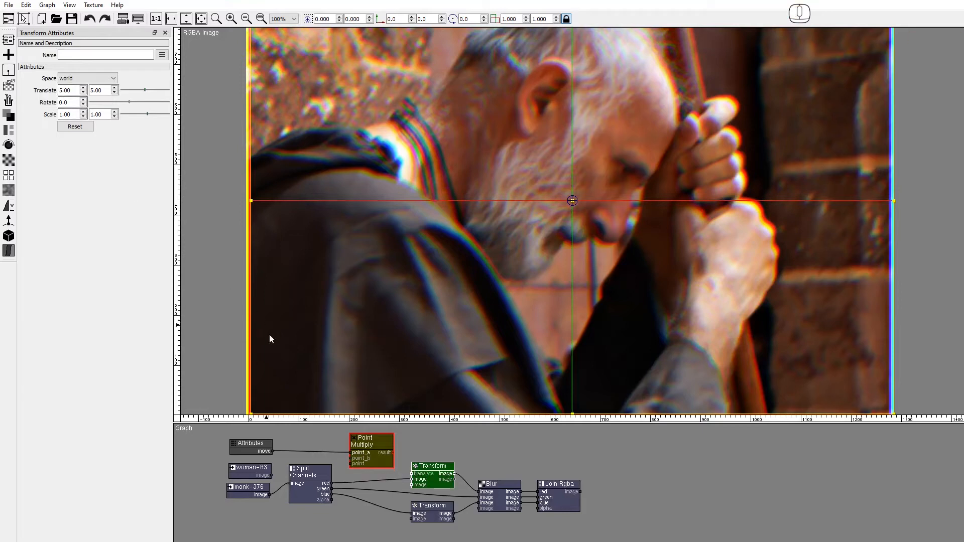
left_click_drag(392, 452, 410, 474)
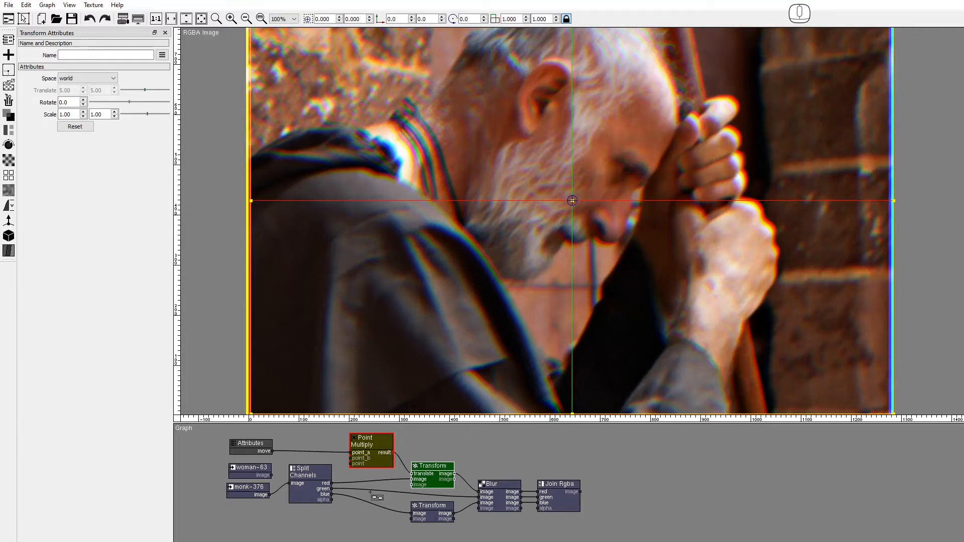
Step: Expose Translate as an input on the lower Transform node and connect the move attribute directly to it
left_click(427, 507)
right_click(47, 91)
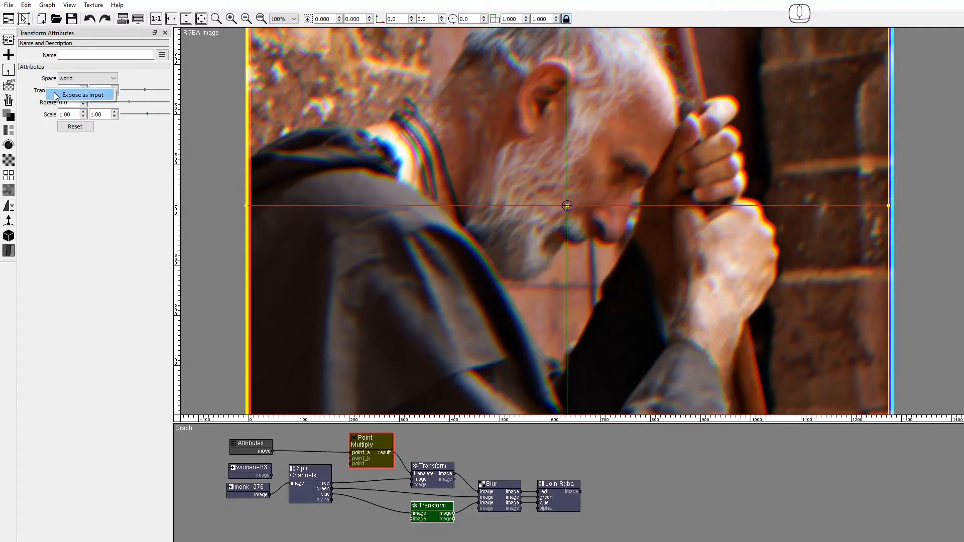
left_click(57, 95)
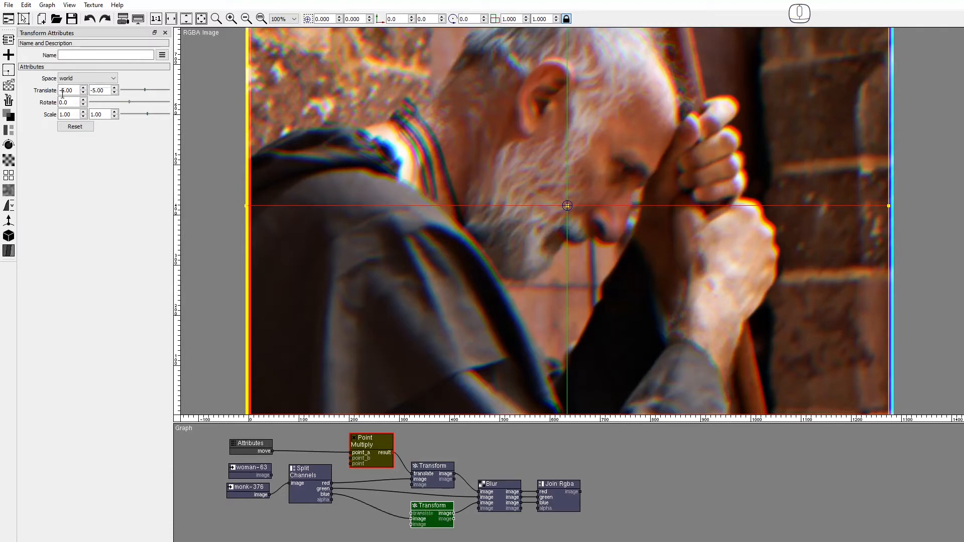
left_click_drag(275, 454, 413, 515)
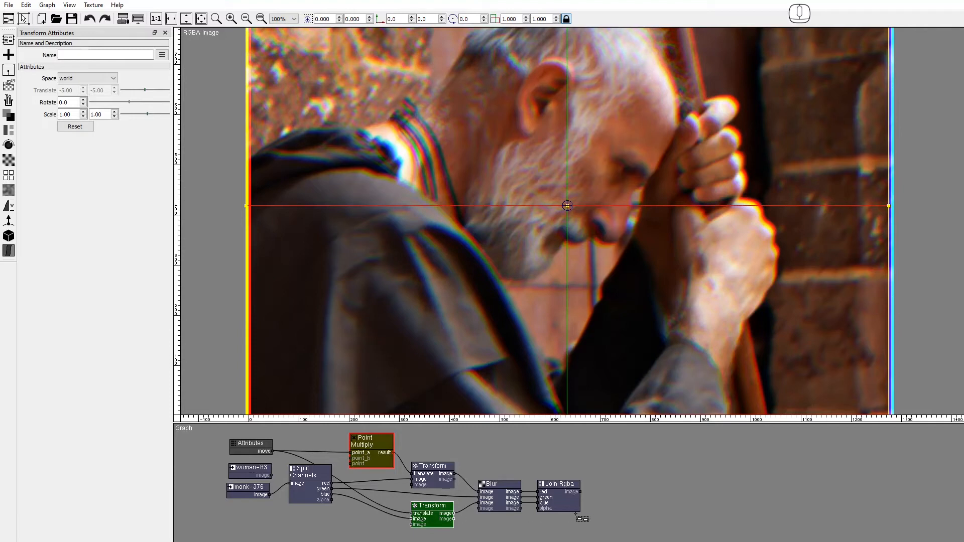
Step: Display the Join Rgba result and set the move attribute to 6 and 5
left_click(566, 500)
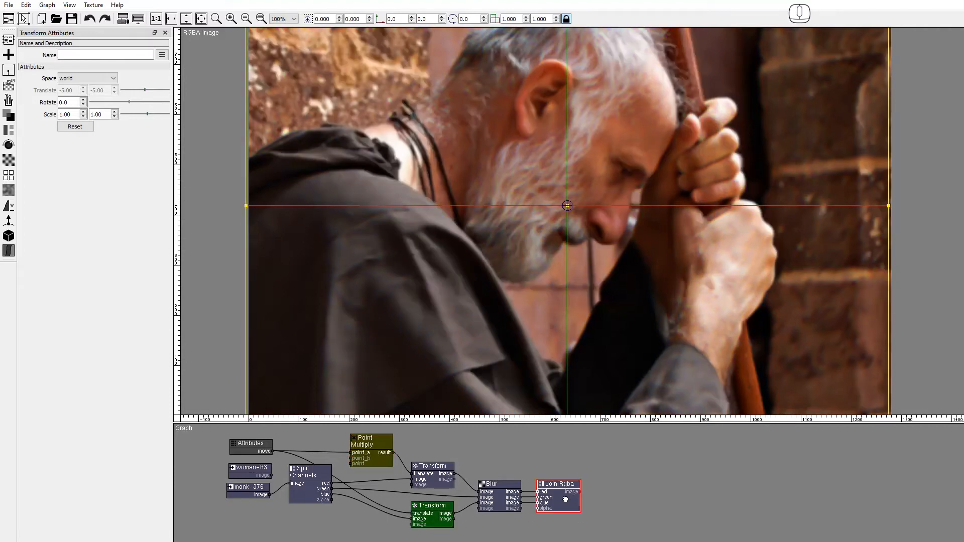
left_click(259, 444)
left_click(87, 76)
left_click(87, 77)
left_click(86, 77)
left_click(86, 76)
left_click(117, 76)
left_click(117, 77)
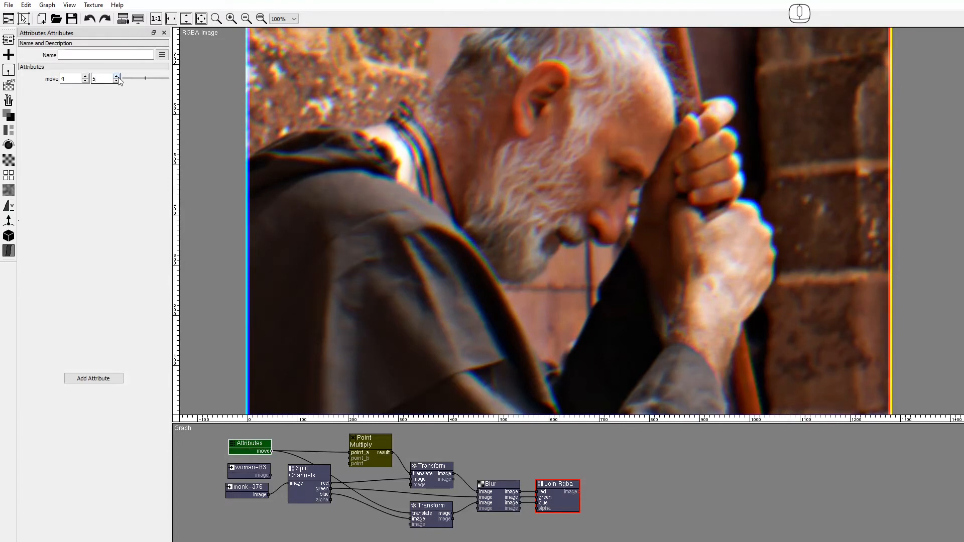
left_click(86, 77)
left_click(86, 76)
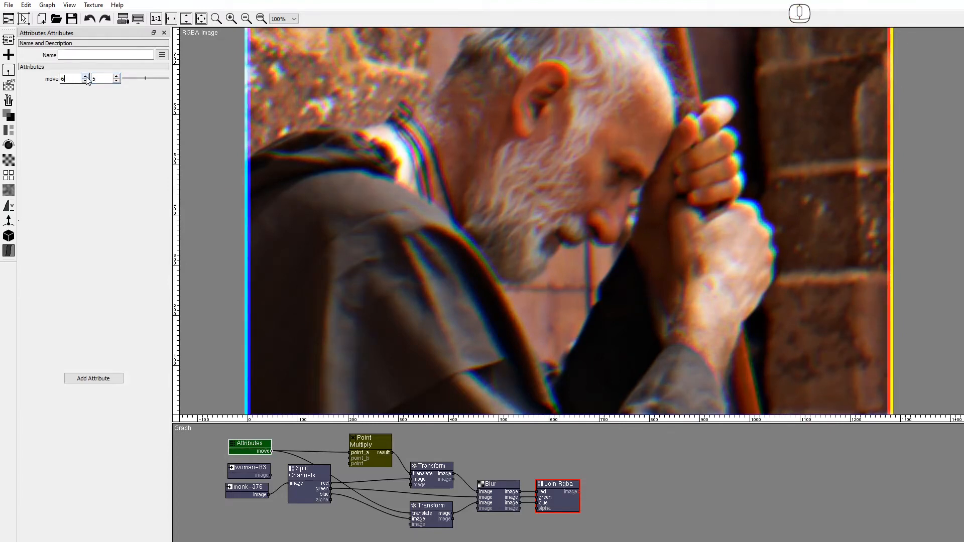
Step: Nudge the Attributes node upward in the graph and add a Number attribute named blur to it
left_click_drag(250, 445, 248, 438)
left_click(248, 438)
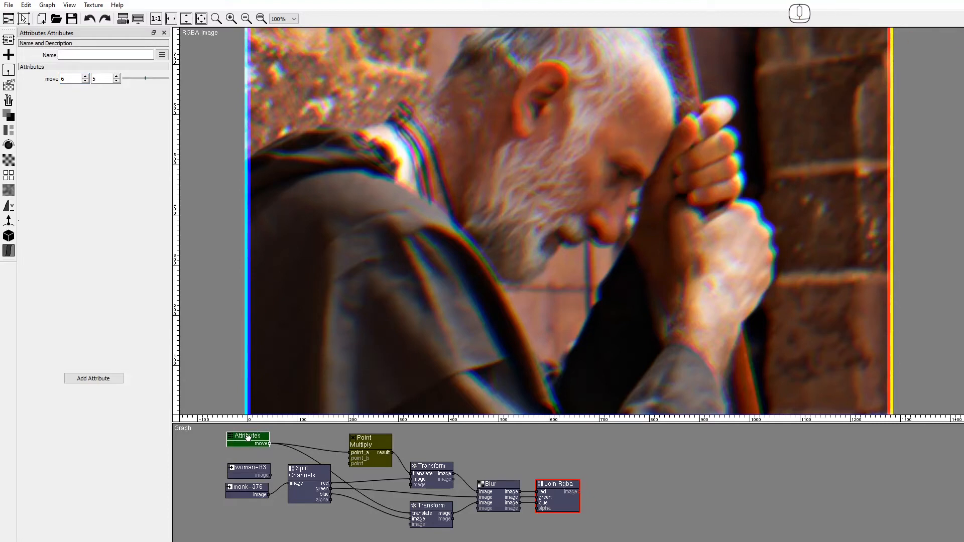
left_click(101, 378)
left_click(465, 223)
type("blur")
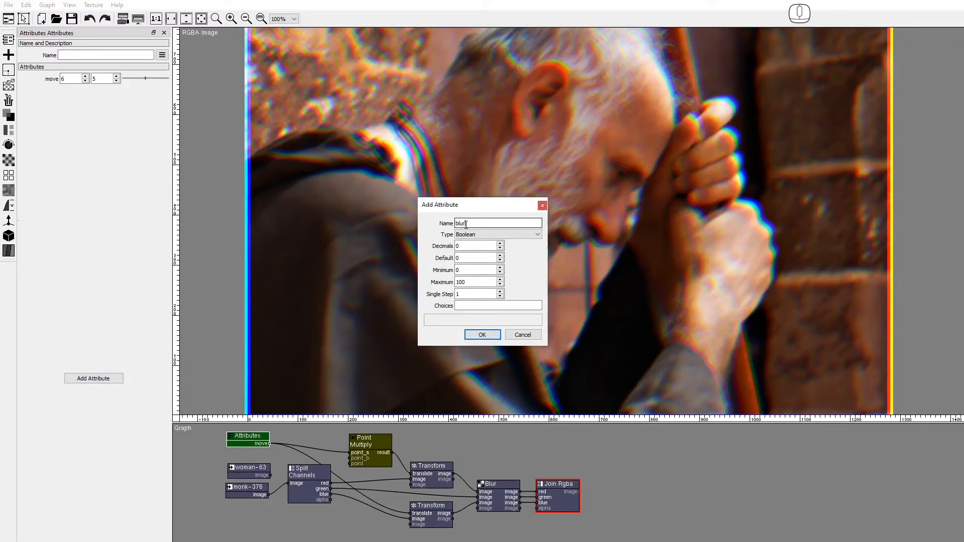
left_click(471, 236)
left_click(471, 250)
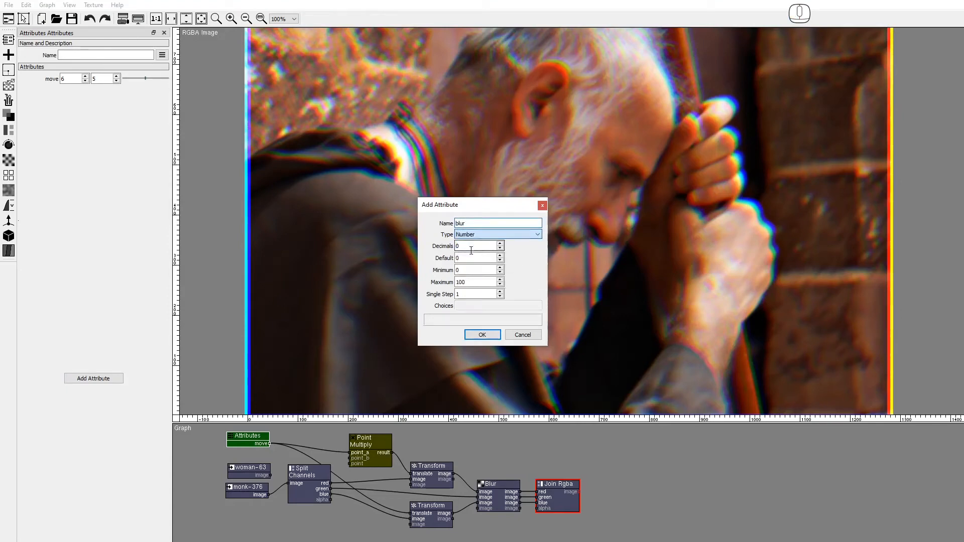
left_click(479, 335)
Step: Expose Size X and Size Y as inputs on the Blur node and connect the blur attribute to both
left_click(491, 485)
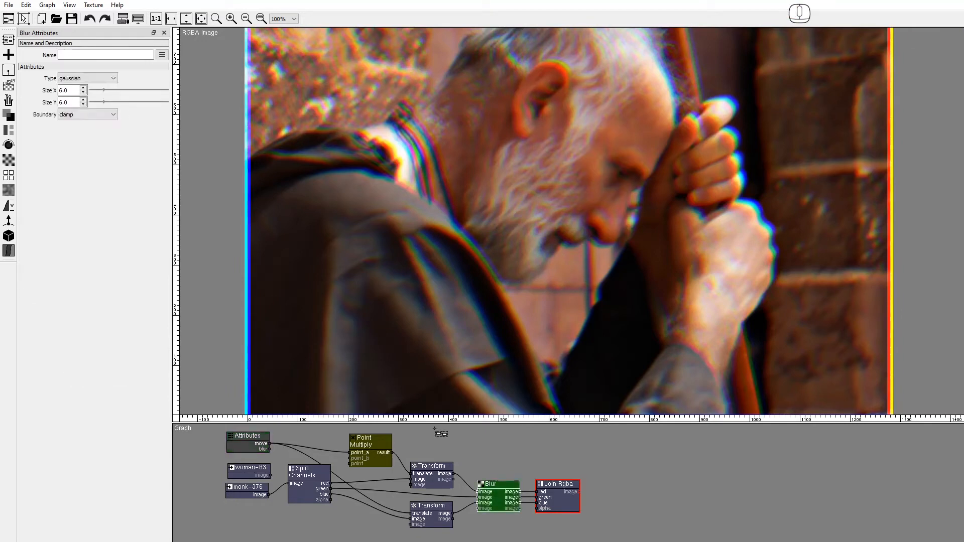
right_click(48, 93)
left_click(62, 97)
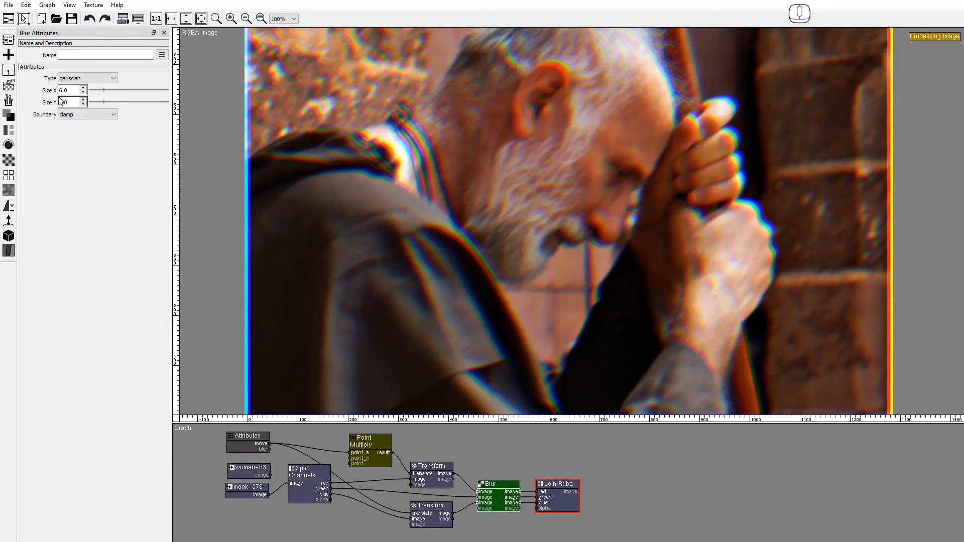
right_click(50, 105)
left_click(69, 109)
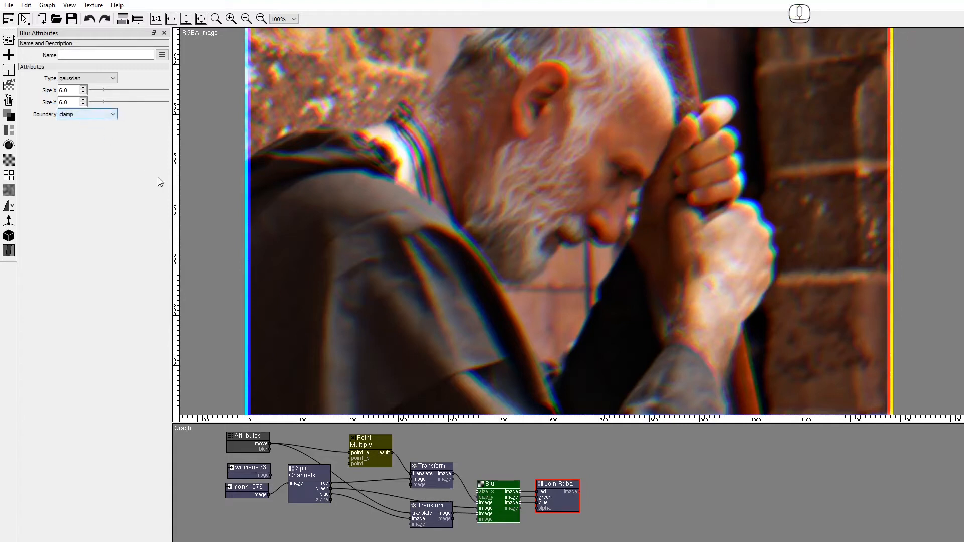
left_click_drag(272, 449, 477, 492)
left_click_drag(271, 449, 477, 497)
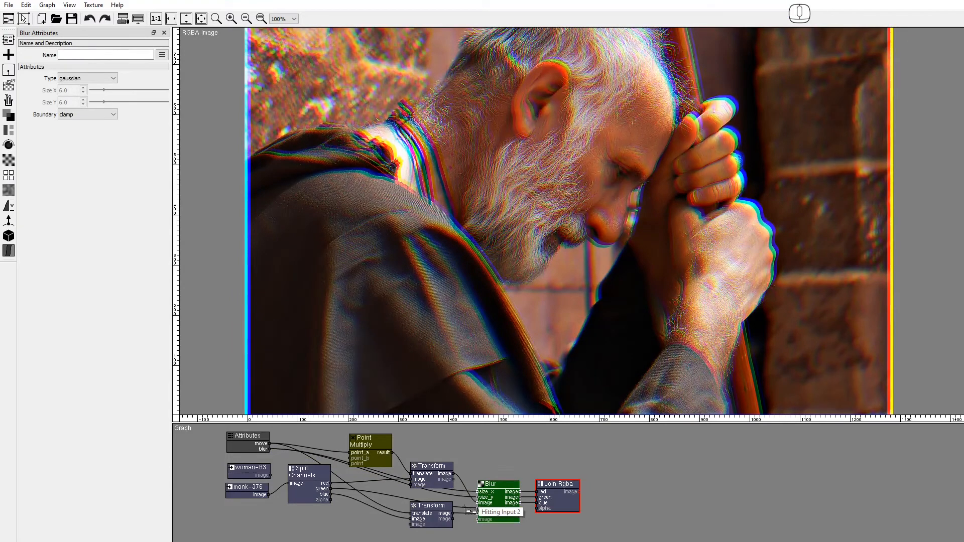
Step: Space the Attributes and Point Multiply nodes further apart and set the blur attribute to 10
left_click_drag(264, 449, 260, 450)
left_click_drag(384, 452, 392, 448)
left_click(242, 444)
double_click(242, 443)
left_click(85, 90)
left_click(85, 89)
left_click(86, 90)
left_click(86, 89)
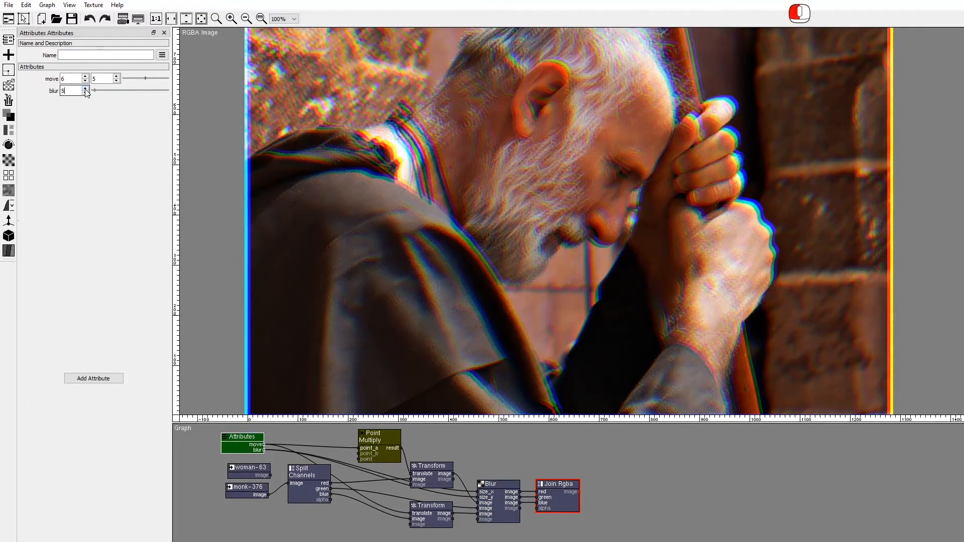
left_click(85, 89)
left_click(85, 89)
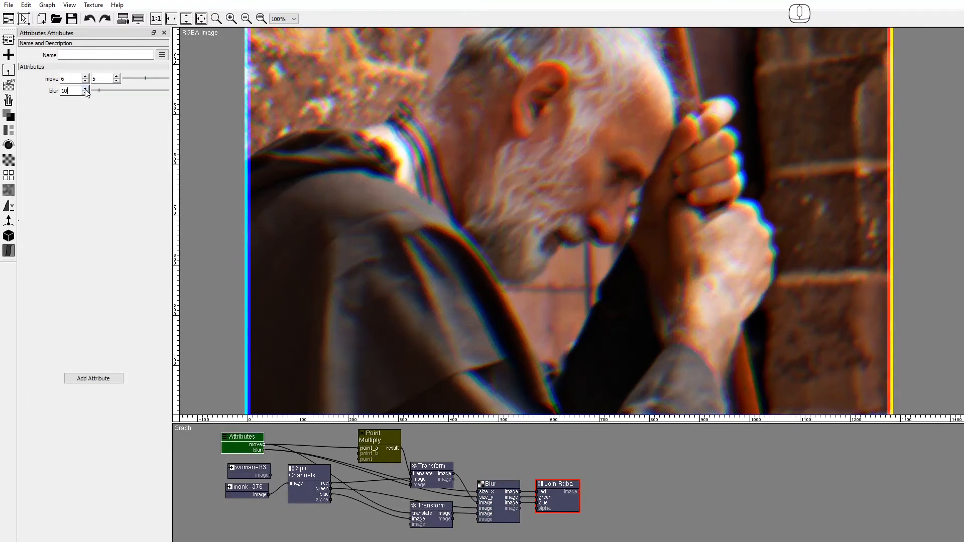
Step: Try the woman image as the Split Channels input, inspect the result's edges, and reconnect the monk image
left_click_drag(270, 475, 284, 484)
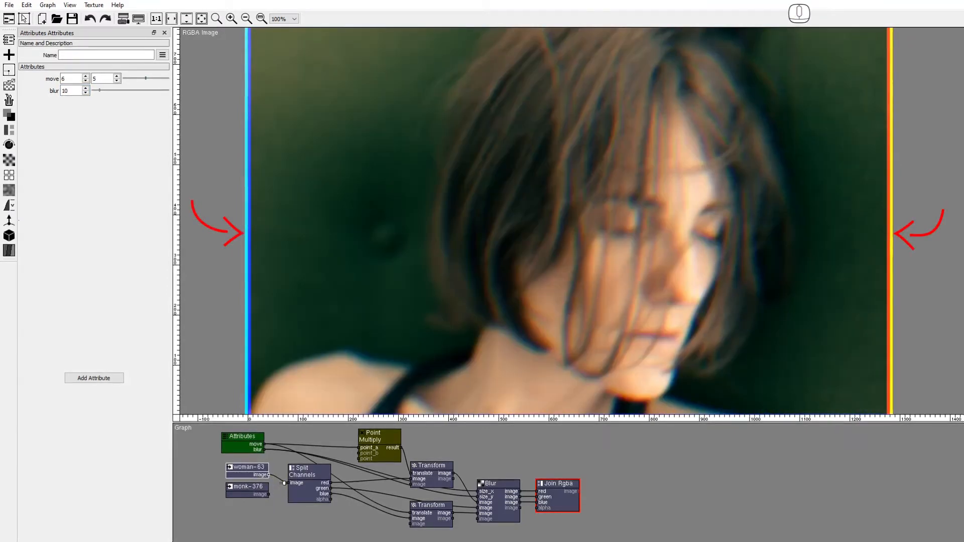
left_click_drag(621, 224, 613, 322)
left_click_drag(287, 482, 288, 484)
mouse_move(512, 281)
left_mouse_down()
mouse_move(510, 239)
mouse_move(527, 205)
mouse_move(525, 286)
left_mouse_up()
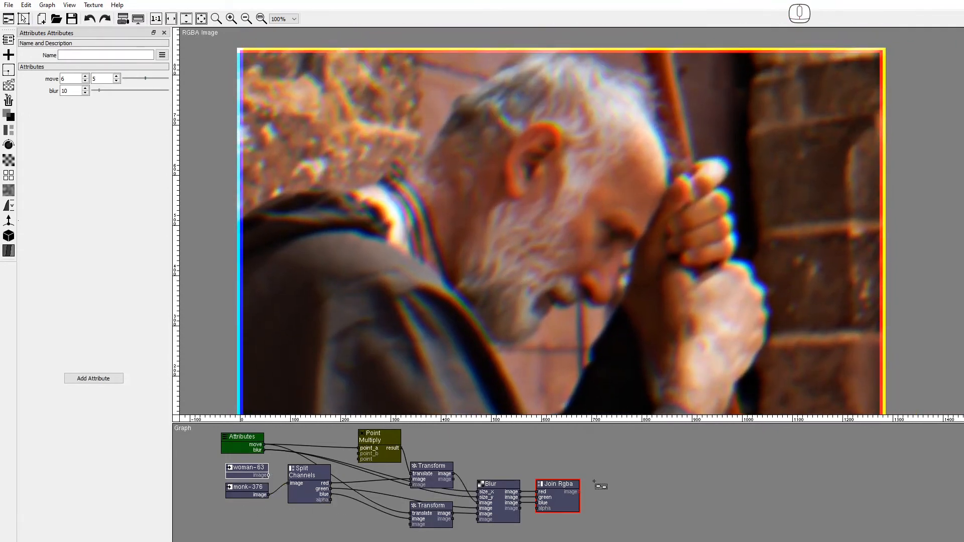
Step: Add a Reframe node after Join Rgba and crop off the coloured borders with position 12, 13 and size 1258 by 829
key("space")
type("Refra")
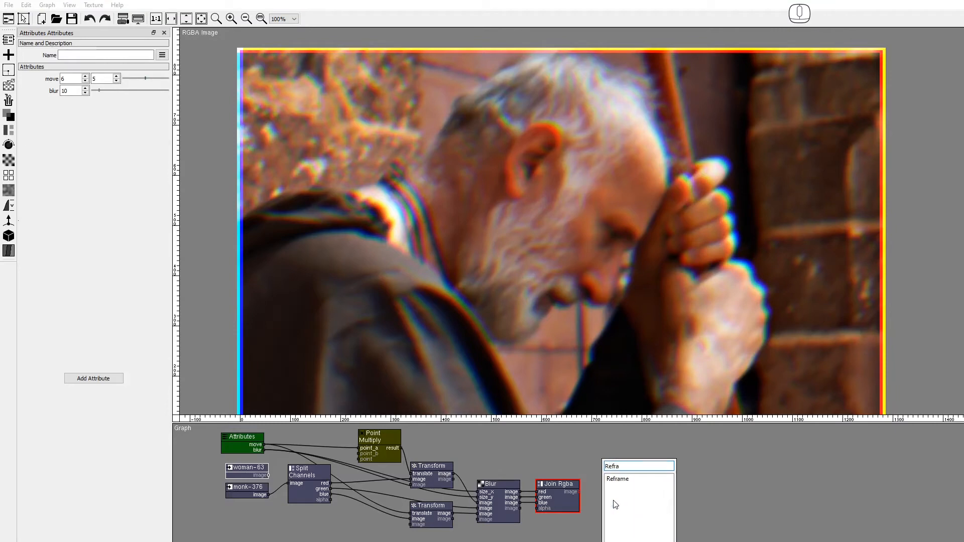
key("Return")
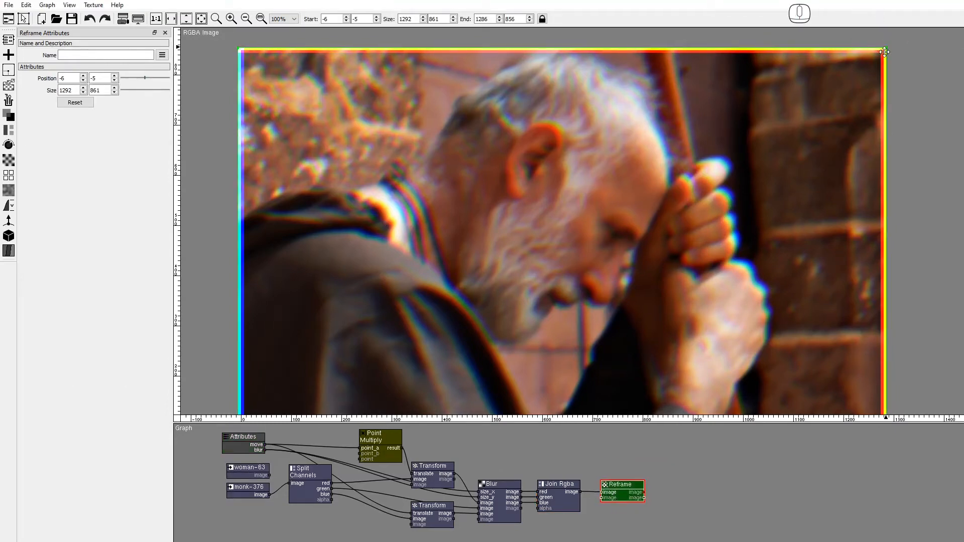
left_click_drag(887, 49, 879, 55)
left_click_drag(452, 308, 426, 244)
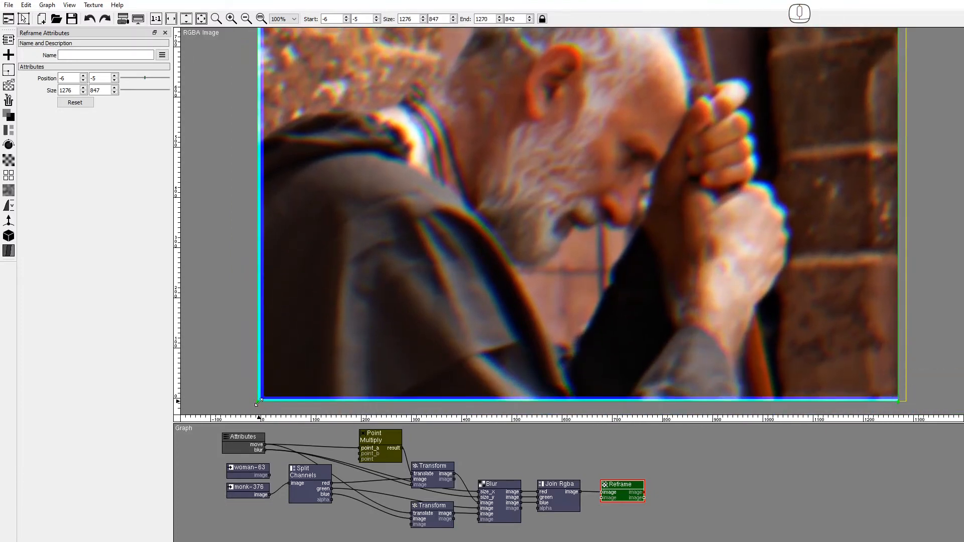
left_click_drag(259, 402, 268, 392)
left_click_drag(396, 311, 388, 330)
Step: Connect the woman image to Split Channels and inspect the cropped result
left_click_drag(272, 474, 290, 483)
left_click_drag(598, 246, 624, 217)
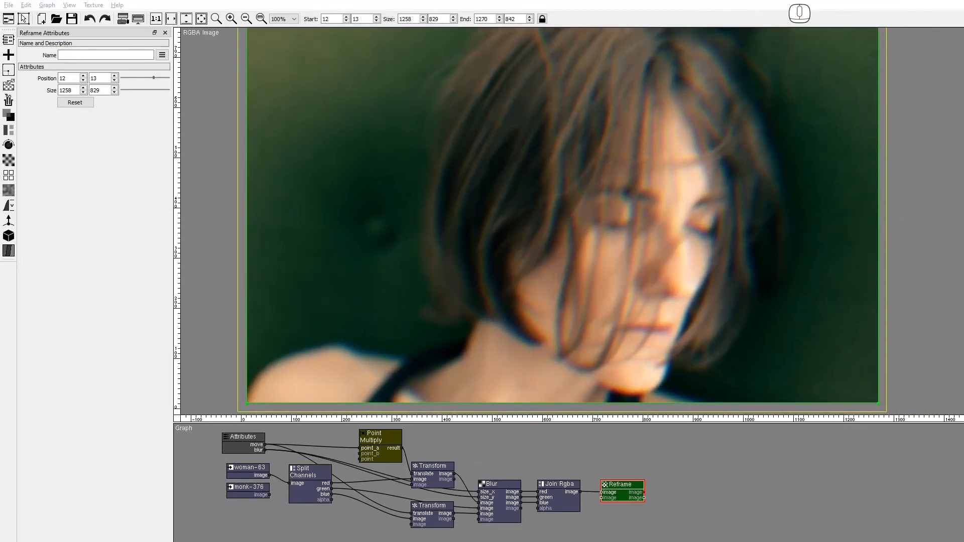
Step: Import StockSnap_E560MYUMPJ.jpg from the RgbShift folder, connect it to Split Channels, and view the Reframe output
key("alt+Tab")
left_click_drag(309, 221, 234, 513)
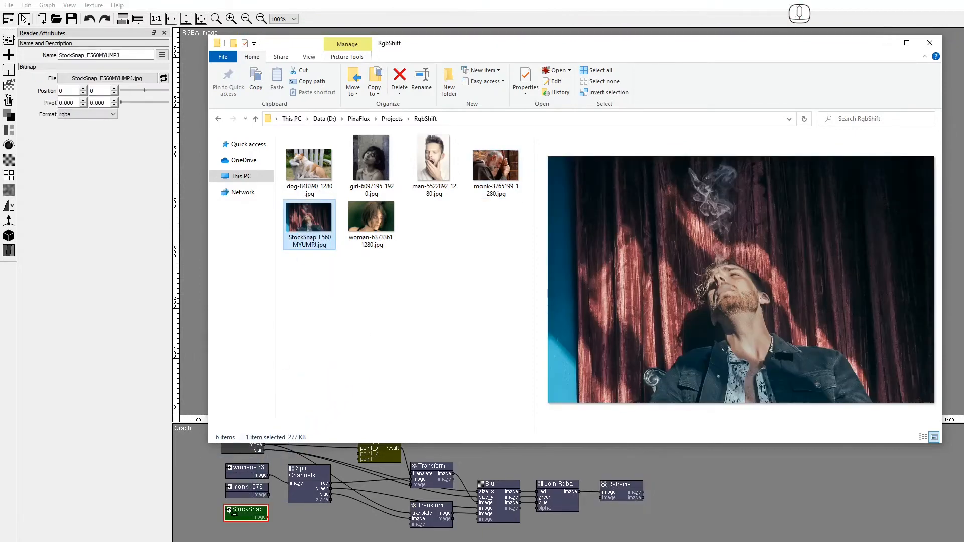
left_click(241, 514)
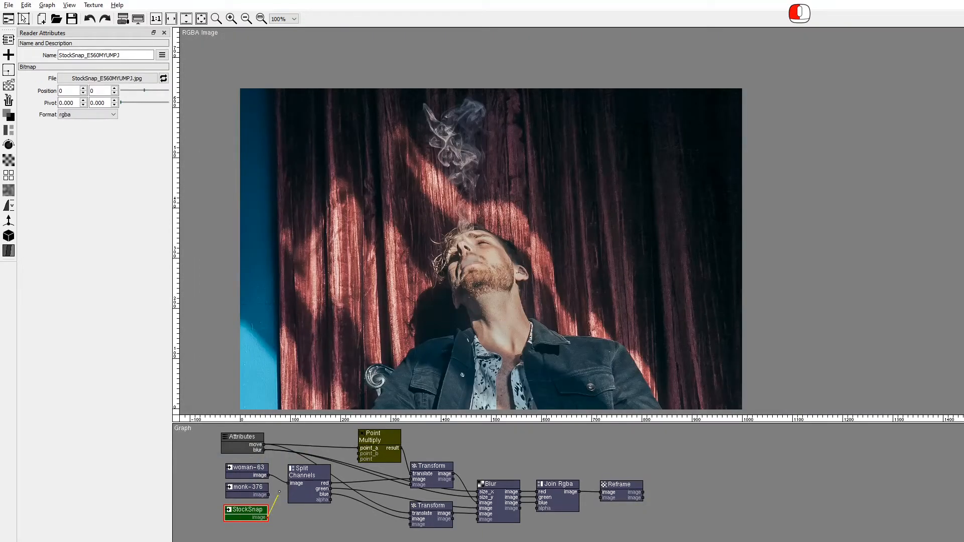
left_click_drag(284, 483, 283, 483)
left_click(621, 495)
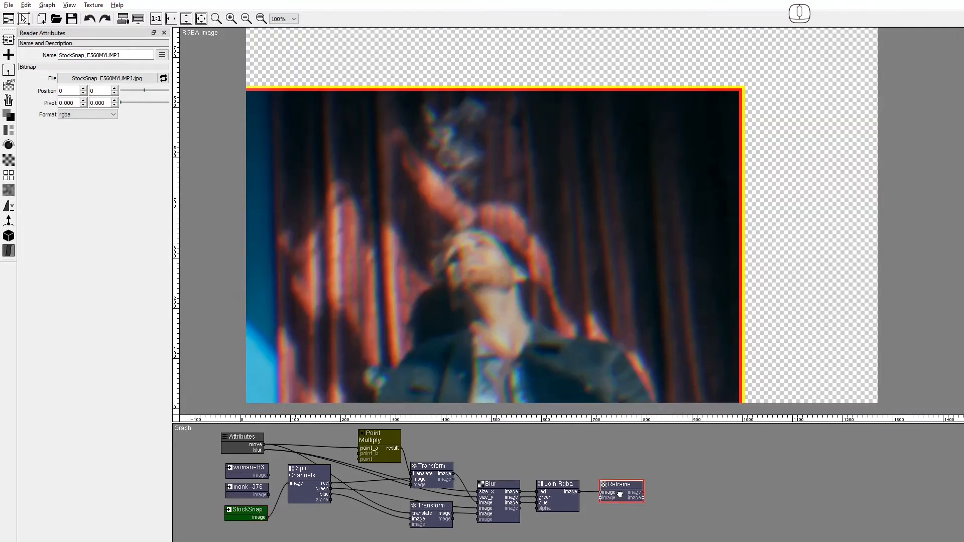
left_click_drag(591, 254, 569, 271)
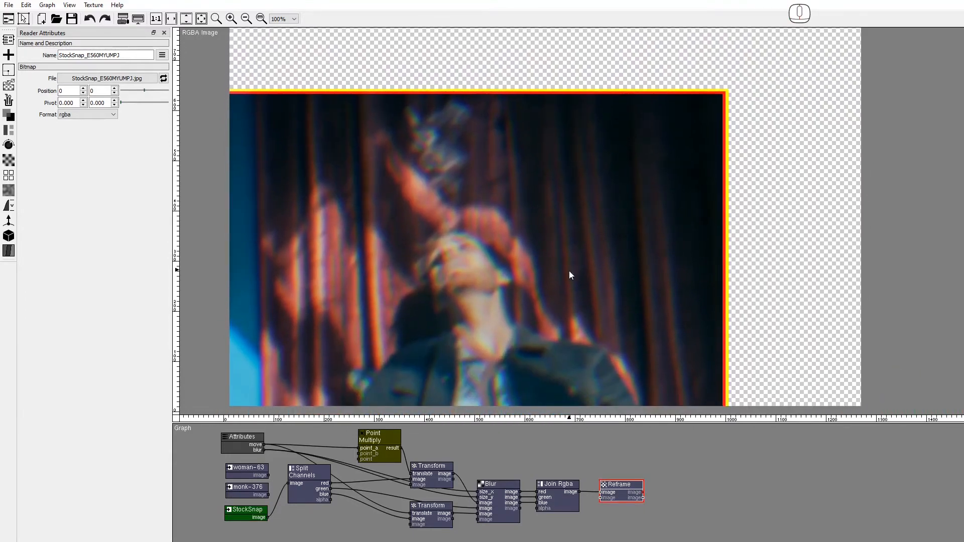
Step: Add an Image To Frame node fed by a Split Channels output and connect a Frame Element node after it
left_click_drag(489, 424, 488, 362)
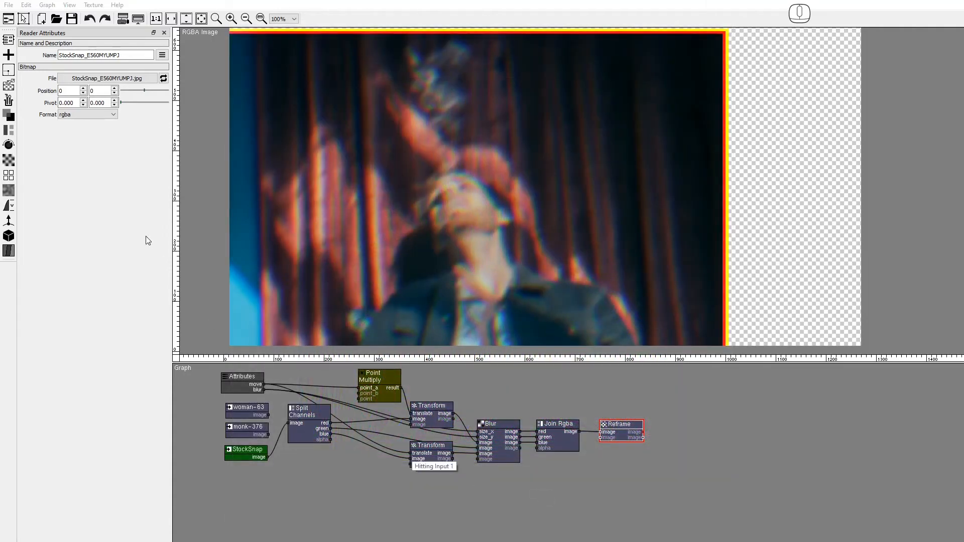
left_click(8, 71)
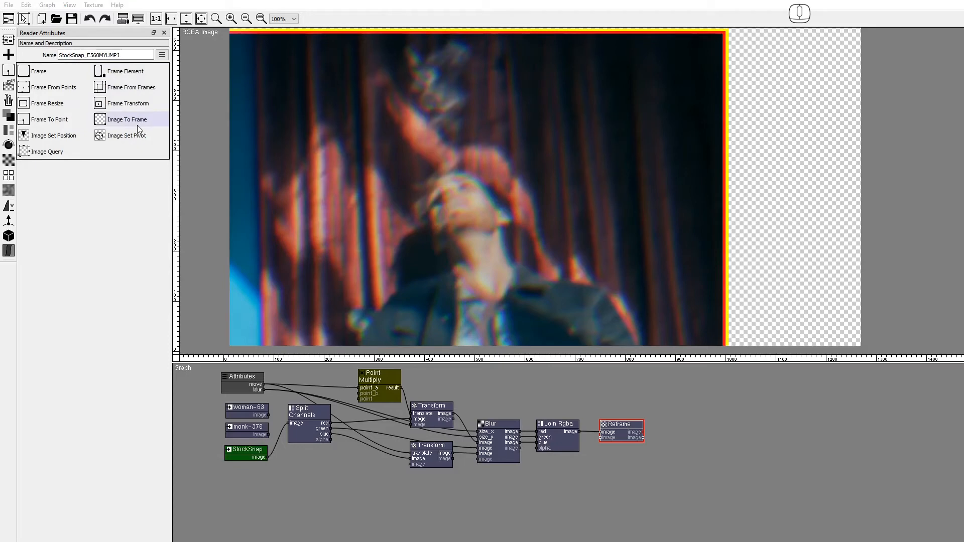
left_click_drag(151, 125, 292, 271)
left_click_drag(359, 468, 373, 494)
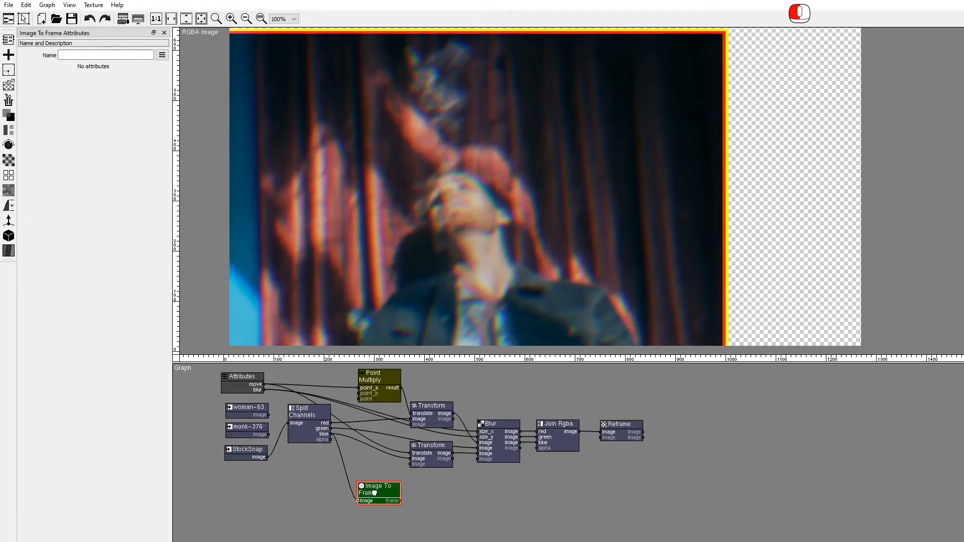
left_click(8, 72)
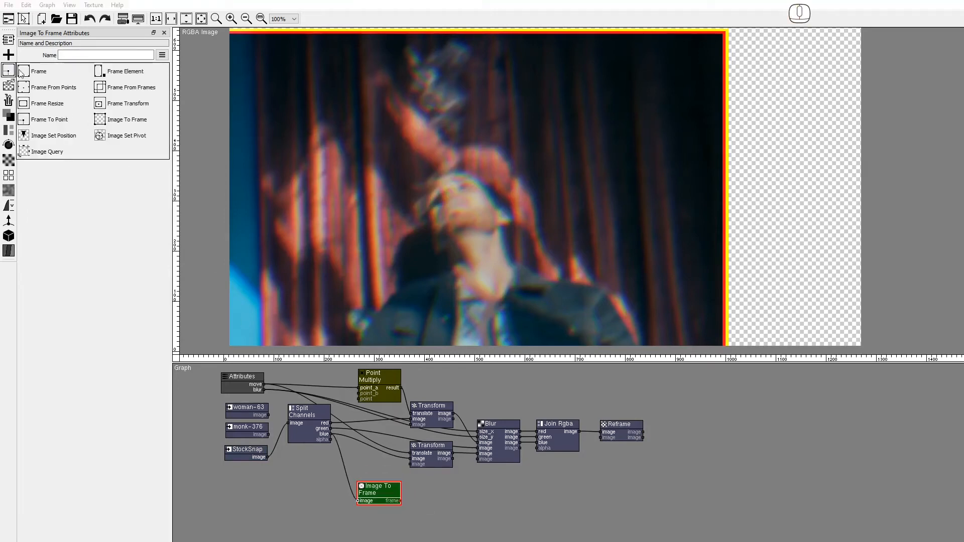
left_click_drag(372, 281, 410, 486)
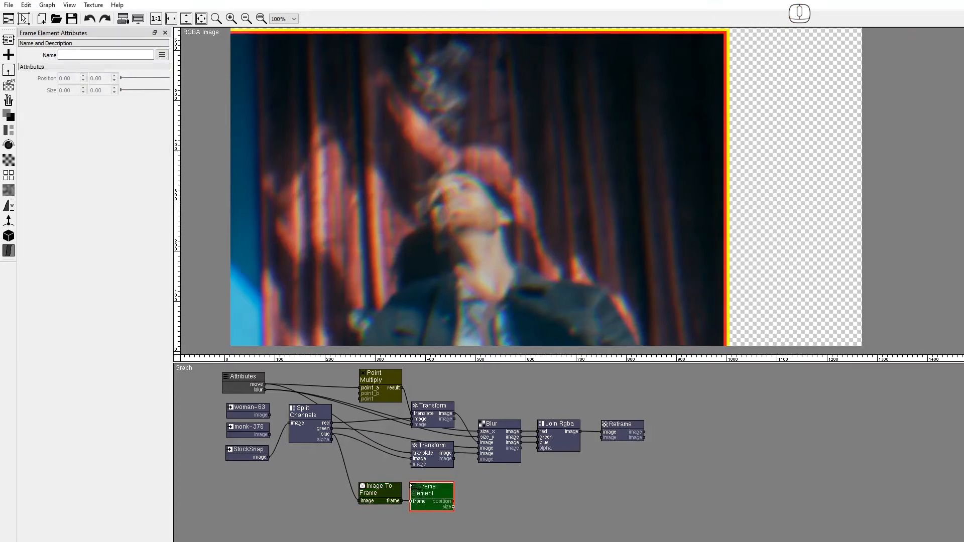
Step: Add a Point Add node and feed it the Frame Element position as point_a and the move attribute as point_b
right_click(477, 490)
type("Point A")
left_click(498, 480)
left_click_drag(506, 505, 508, 504)
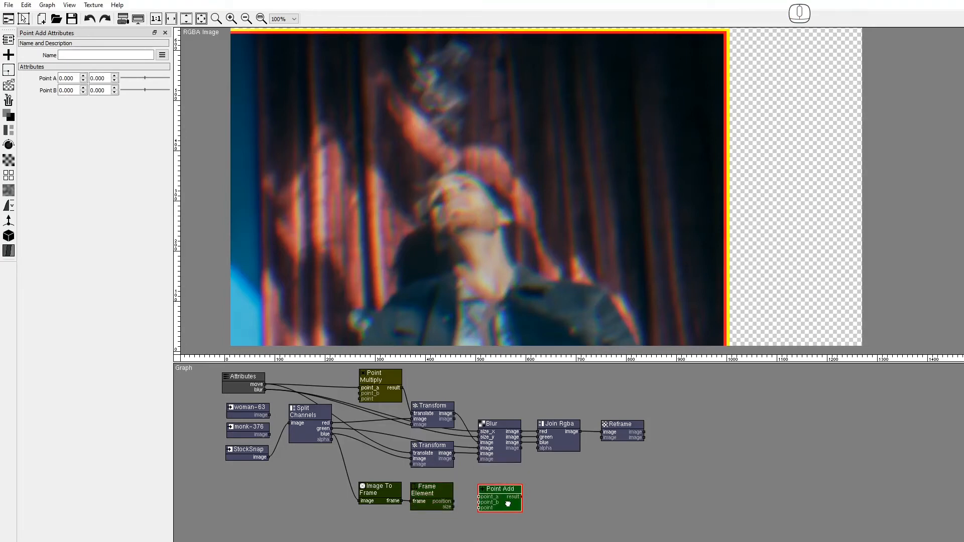
left_click_drag(452, 502, 478, 497)
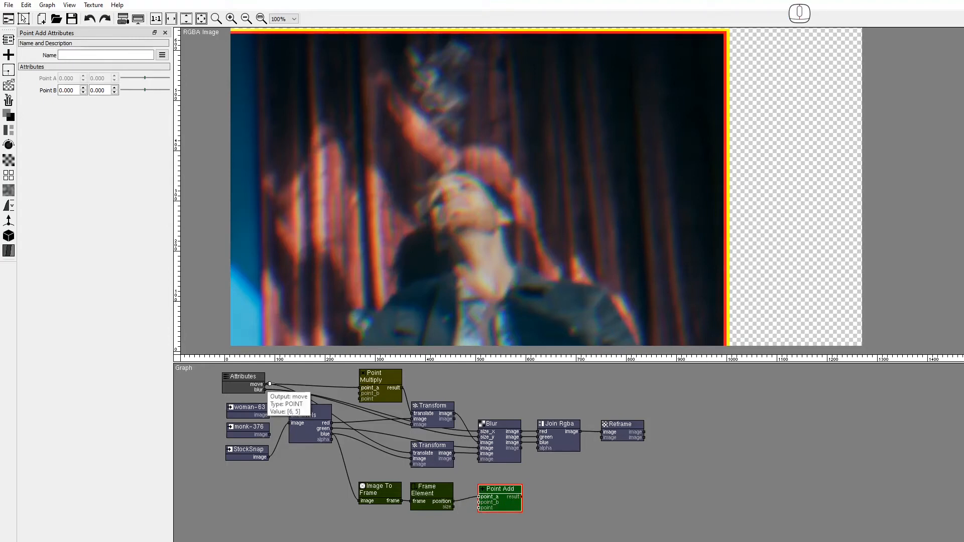
left_click_drag(270, 384, 477, 503)
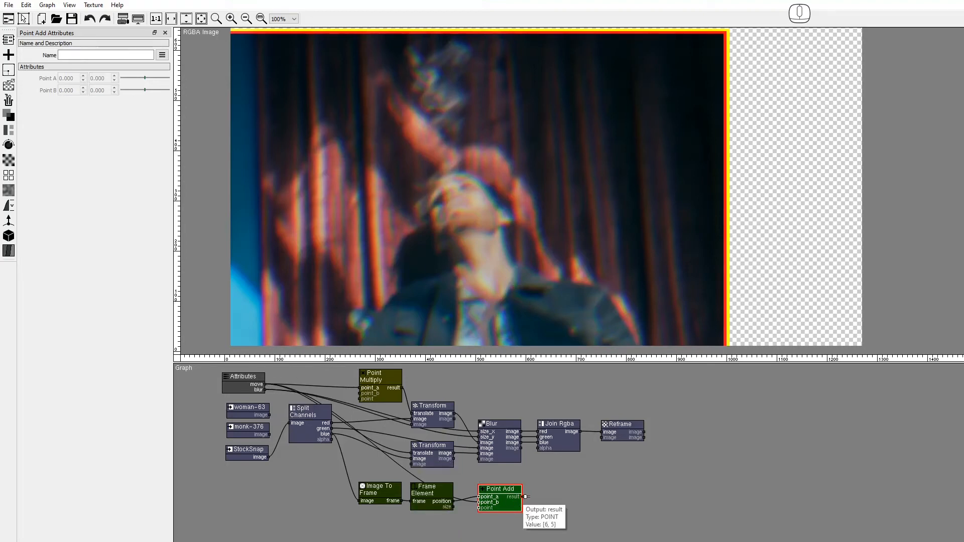
Step: Add a second Point Multiply node below Image To Frame, feed the move attribute into point_a, and set Point B to 2, 2
left_click_drag(446, 362, 446, 343)
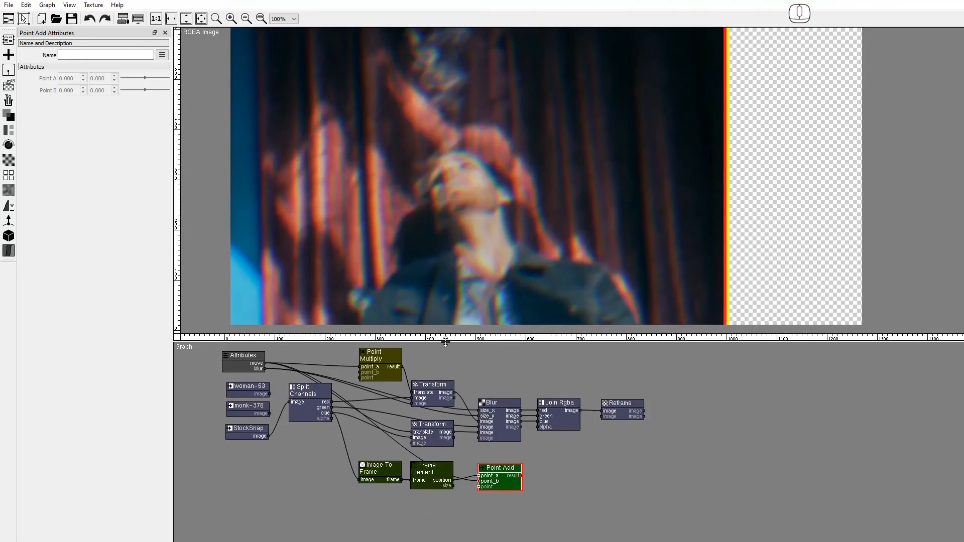
key("Tab")
type("Point M")
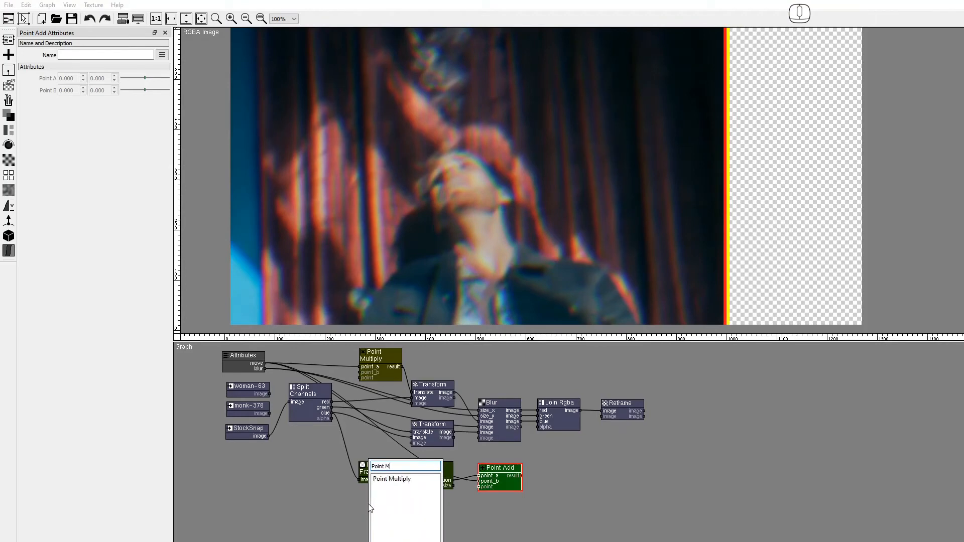
left_click(389, 482)
left_click_drag(390, 513, 383, 502)
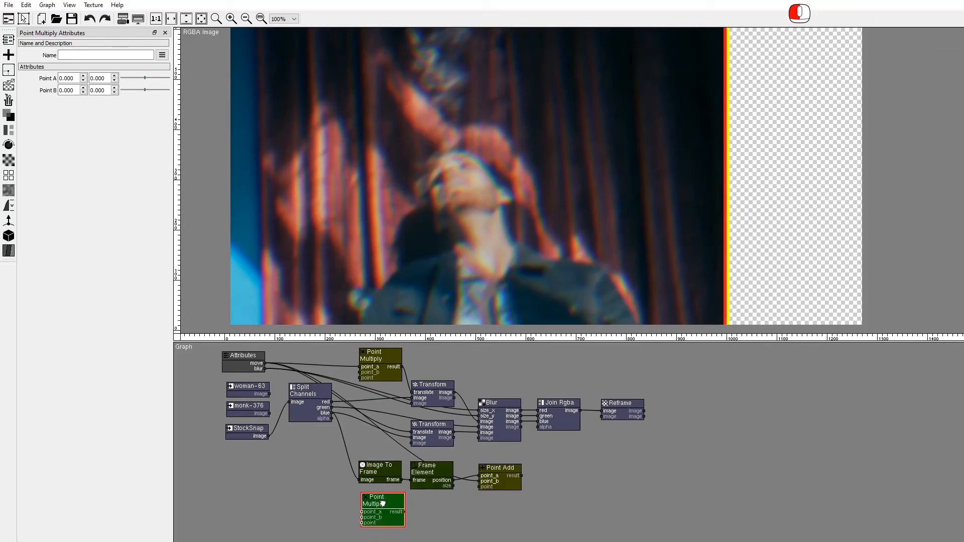
left_click_drag(266, 369, 358, 512)
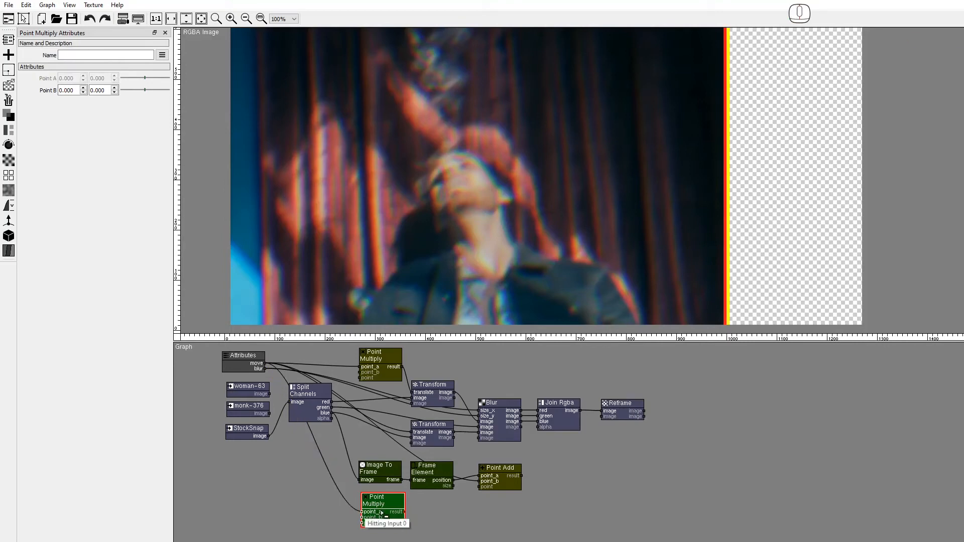
left_click_drag(74, 91, 20, 87)
type("2")
key("Tab")
type("2")
Step: Add a Point Subtract node with the Frame Element size as minuend and the new Point Multiply result as subtrahend
right_click(479, 502)
type("Point Su")
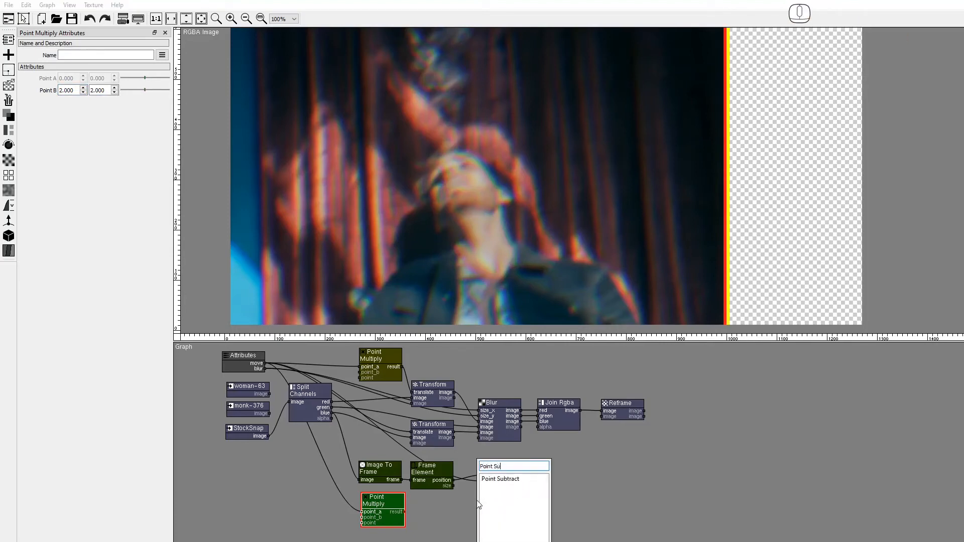
left_click(507, 481, "shift")
left_click_drag(498, 512, 500, 507)
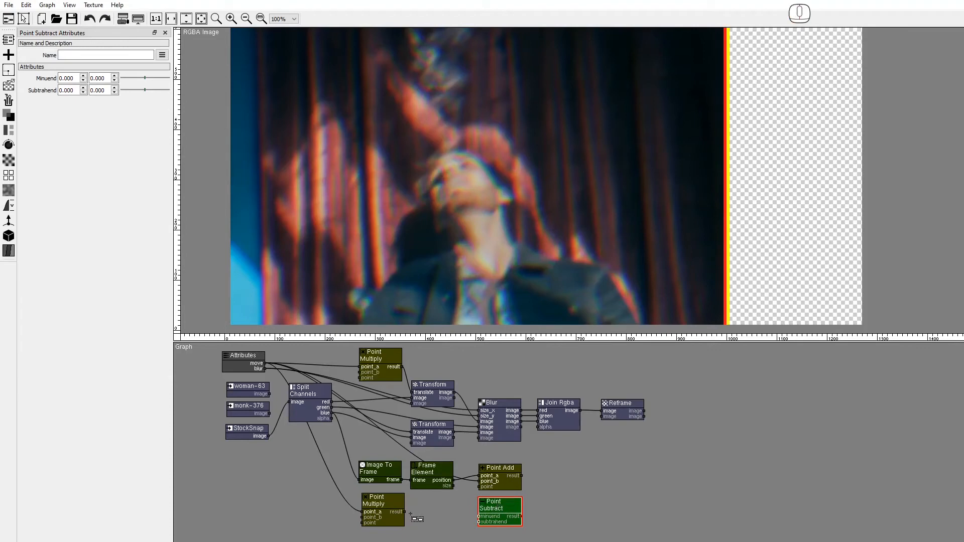
left_click_drag(454, 486, 477, 523)
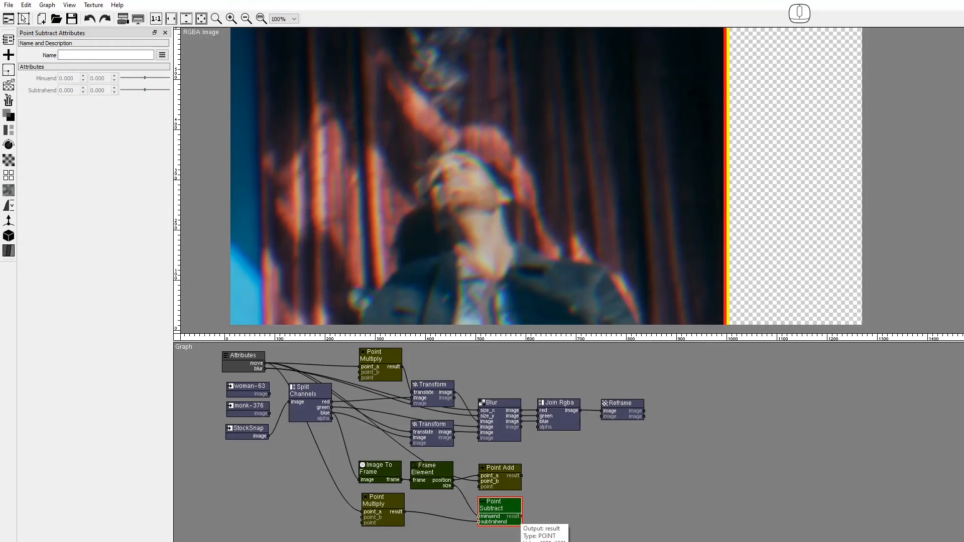
Step: Add a Frame node, expose its position and size, and connect the Point Add and Point Subtract results to them
left_click_drag(522, 516, 619, 523)
type("Frame")
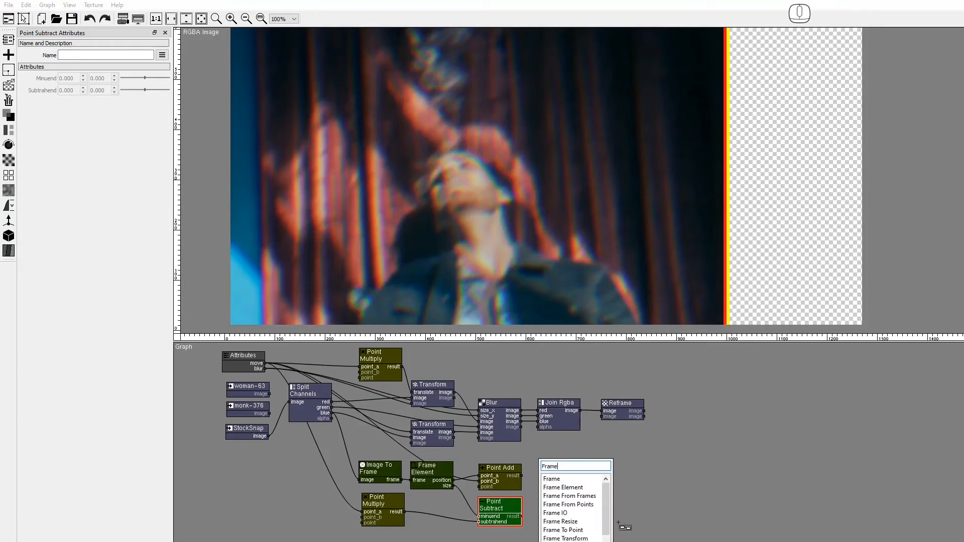
left_click(553, 479)
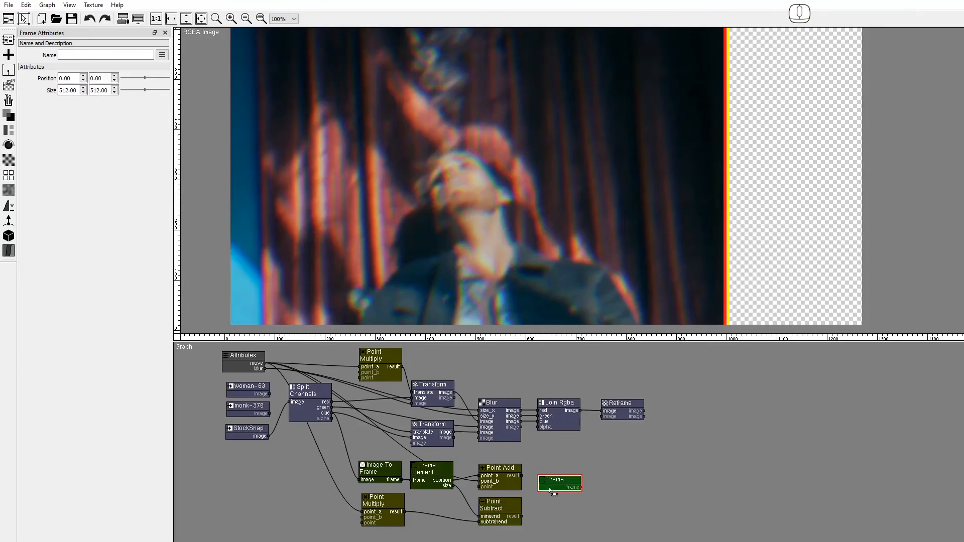
right_click(549, 488)
left_click(556, 453)
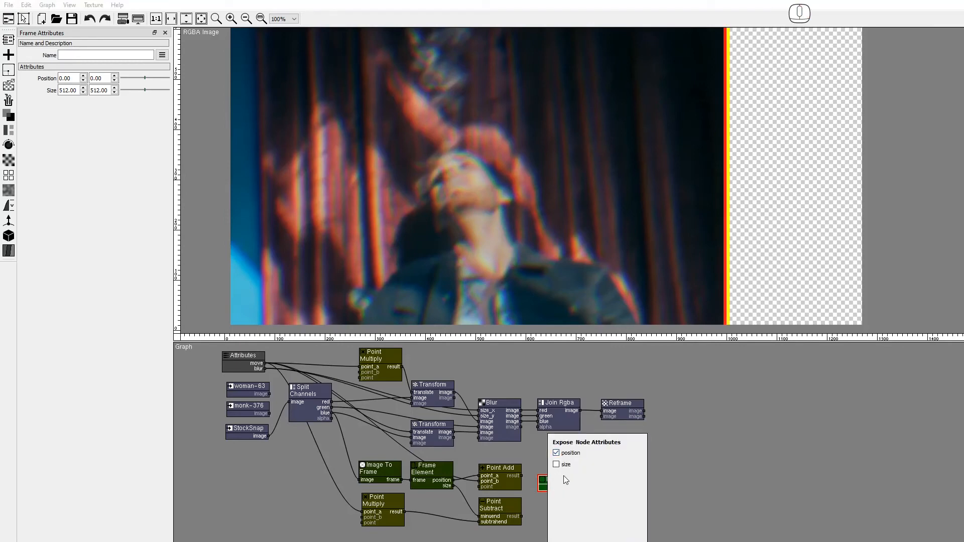
left_click(532, 456)
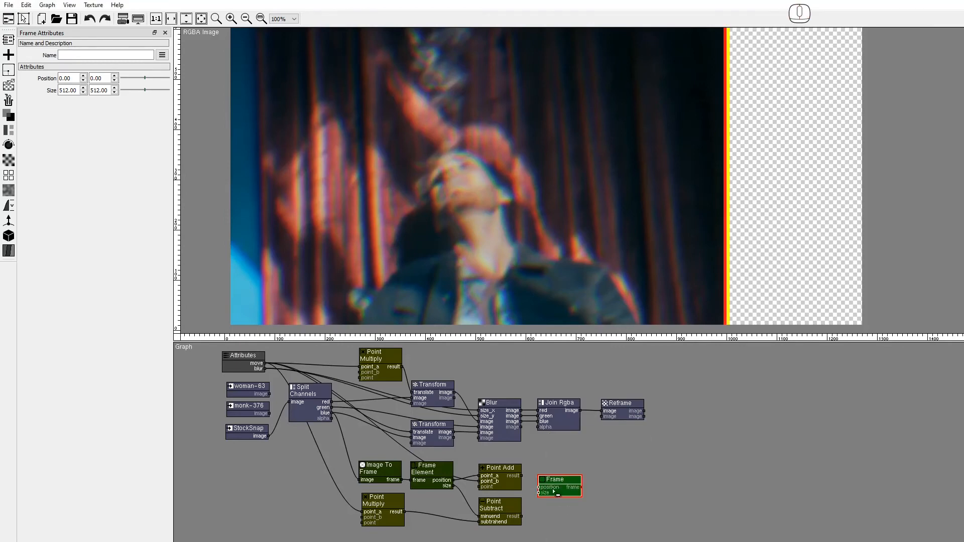
left_click_drag(525, 478, 537, 493)
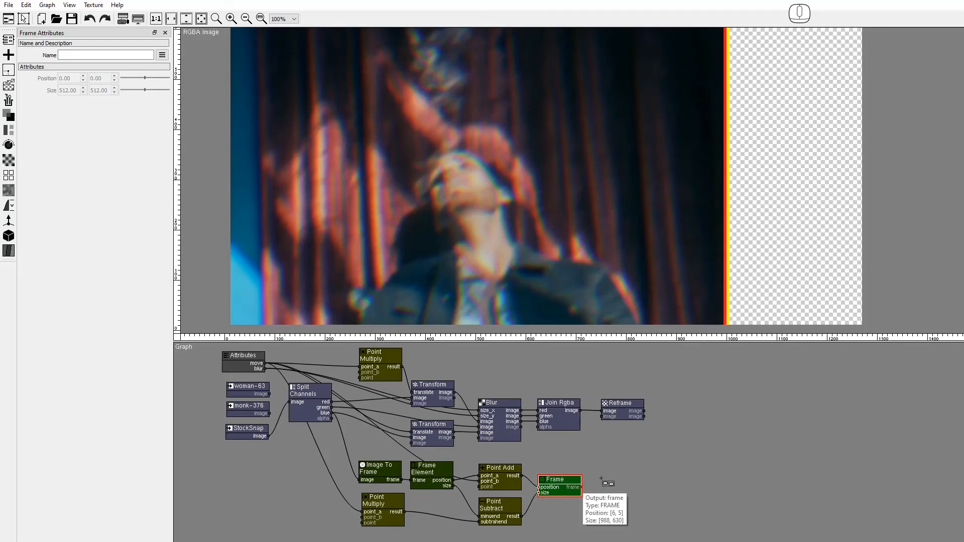
Step: Expose the frame attribute on the Reframe node, connect the Frame node to it, and view the Reframe output
left_click_drag(609, 482, 610, 411)
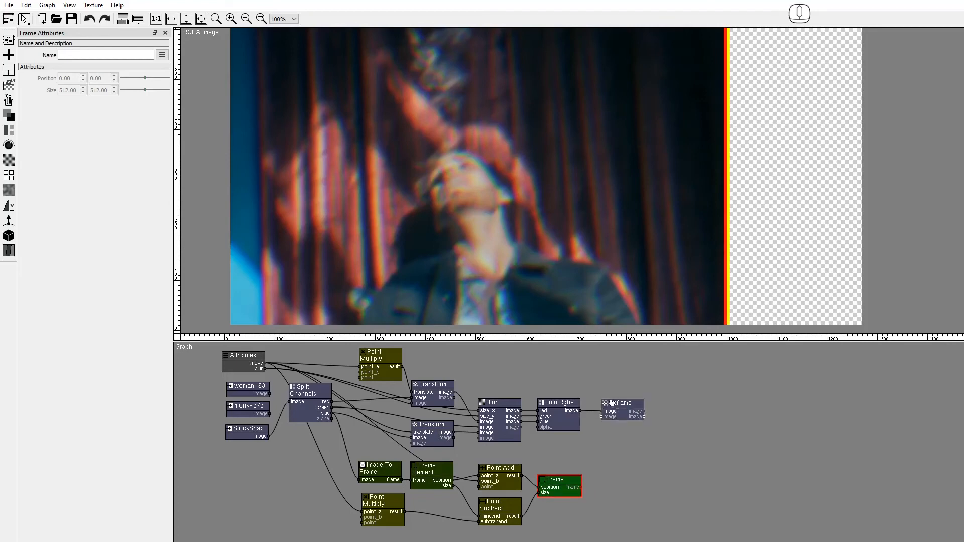
left_click(621, 425)
left_click(643, 518)
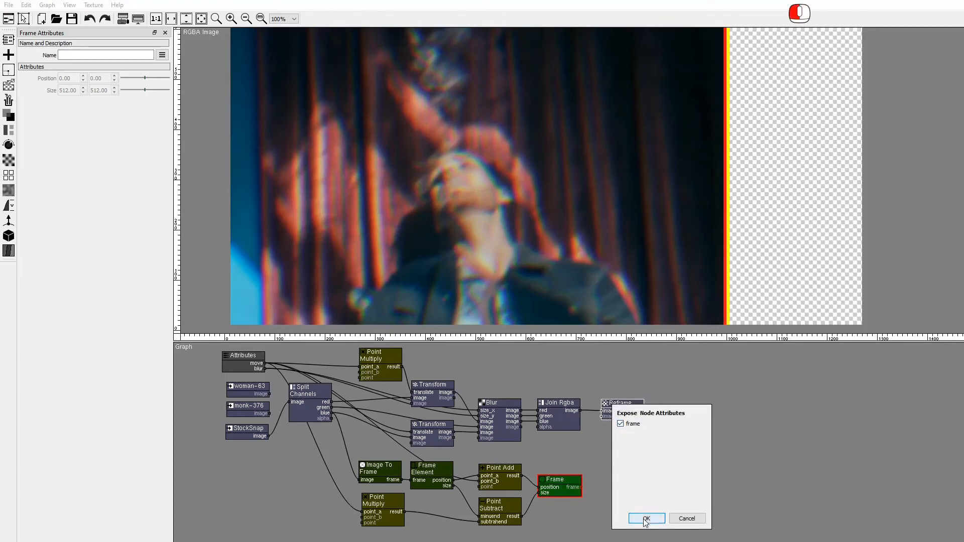
left_click_drag(587, 488, 600, 411)
left_click(623, 410)
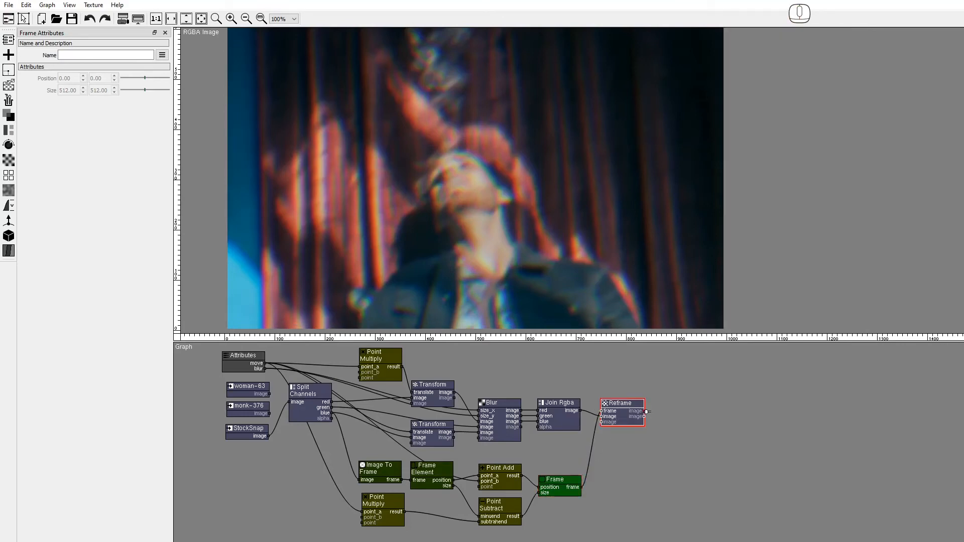
Step: Connect the woman image to Split Channels and inspect the automatically cropped result at actual size
left_click(157, 19)
mouse_move(532, 236)
left_mouse_down()
mouse_move(523, 226)
mouse_move(523, 265)
mouse_move(520, 224)
left_mouse_up()
left_click_drag(272, 413, 290, 402)
left_click(156, 19)
left_click_drag(409, 151, 541, 103)
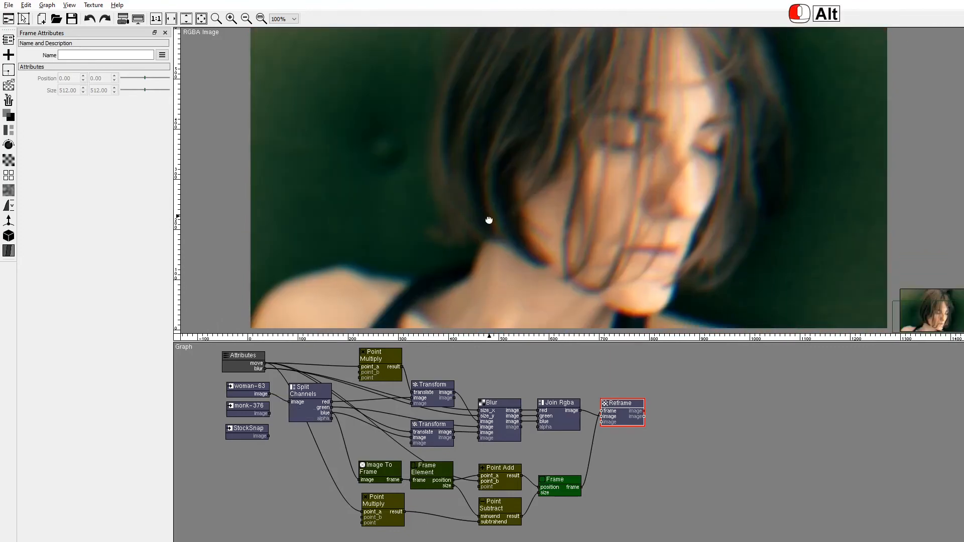
left_click_drag(489, 220, 490, 227)
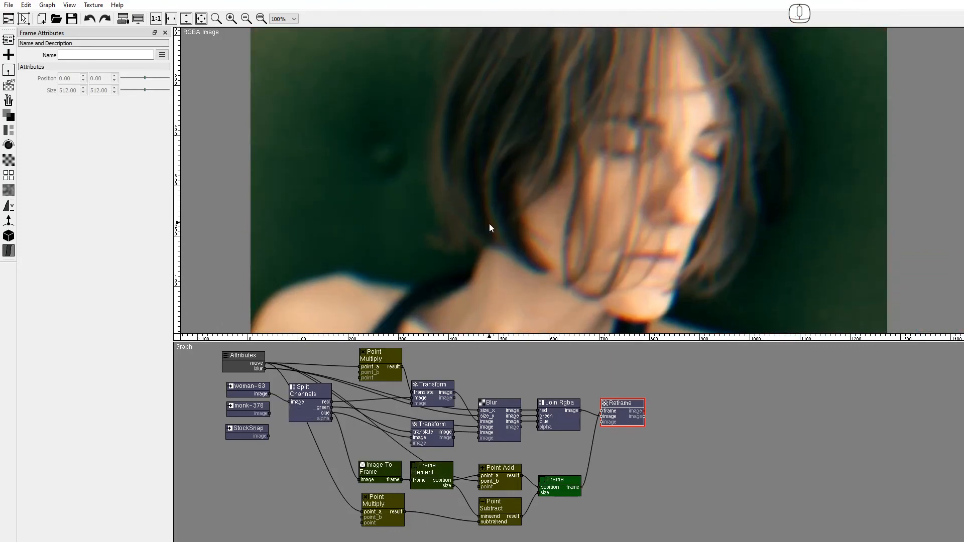
Step: Select the Reframe node and move the three image nodes further away from Split Channels to free up space
left_click(622, 407)
left_click_drag(612, 470, 703, 475)
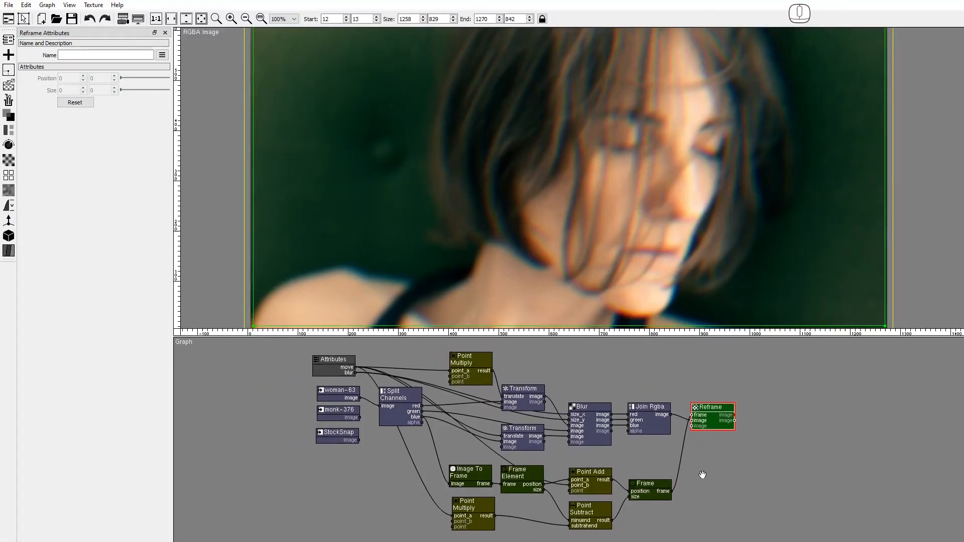
left_click_drag(279, 384, 246, 449)
Step: Import man-5522892_1280.jpg from the RgbShift folder, connect it to Split Channels, and view the Reframe output
key("alt+Tab")
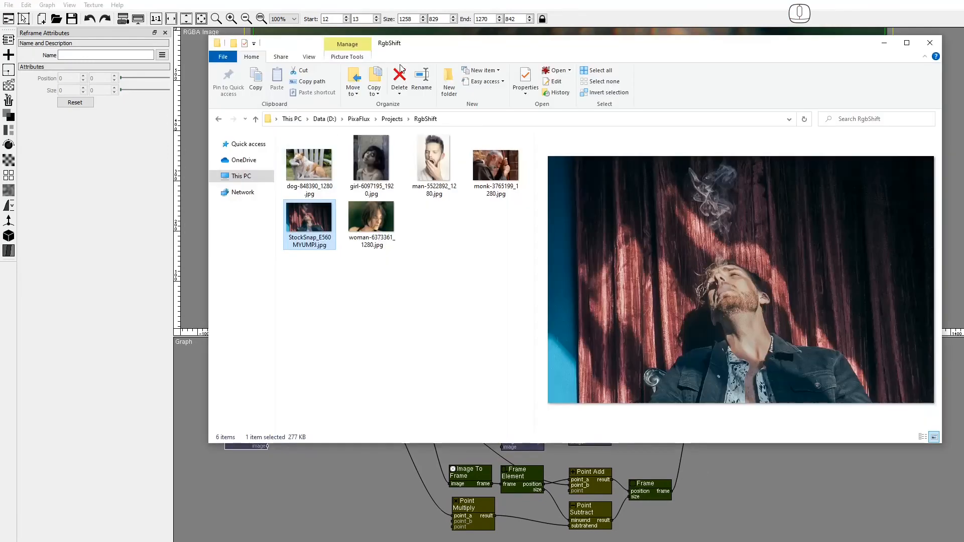
left_click_drag(448, 147, 380, 406)
left_click(708, 411)
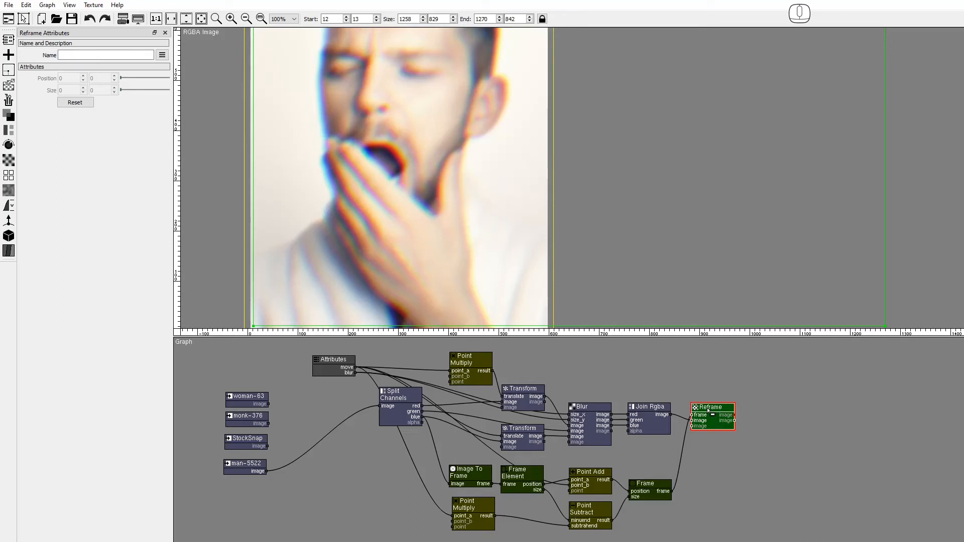
Step: Insert an Image IO node between the man image and Split Channels, and name it input
left_click(8, 42)
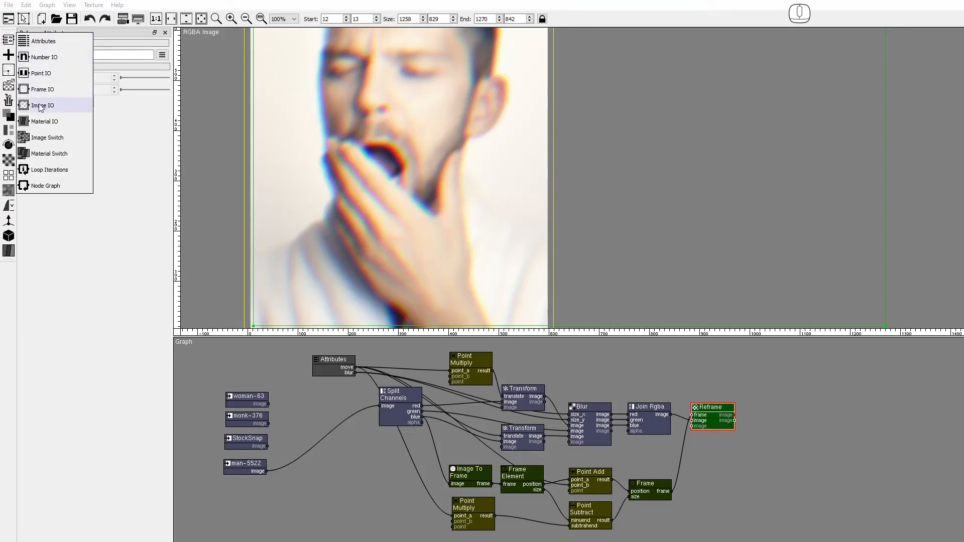
left_click_drag(200, 272, 332, 428)
left_click_drag(335, 405, 333, 405)
left_click(102, 56)
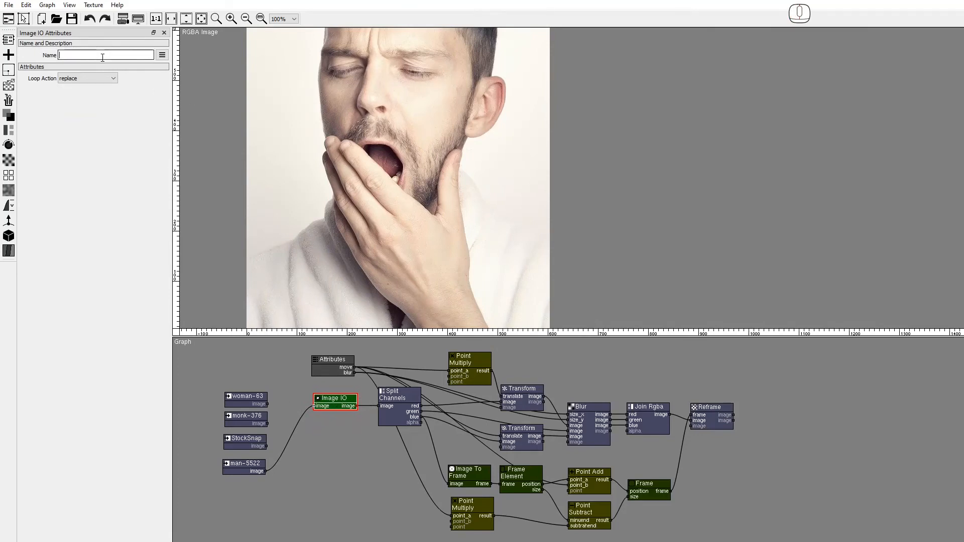
type("input")
key("Return")
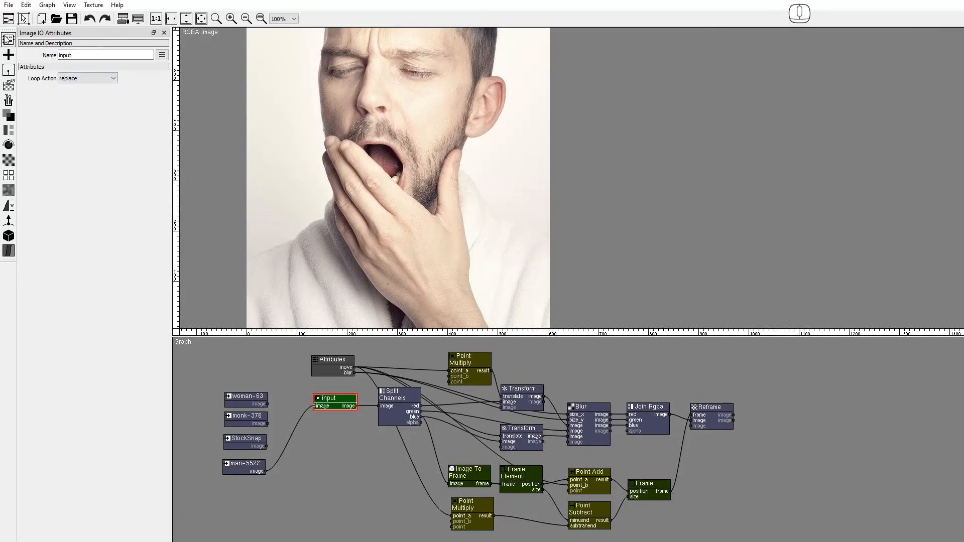
Step: Add a second Image IO node fed by the Reframe node's image output, and name it output
left_click(8, 39)
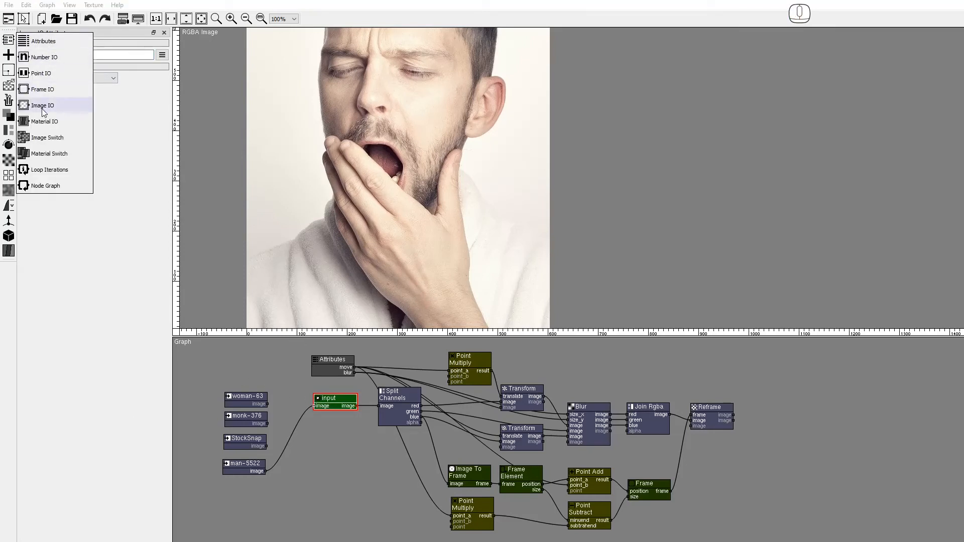
left_click_drag(43, 110, 206, 138)
left_click_drag(743, 406, 758, 408)
left_click(90, 55)
type("output")
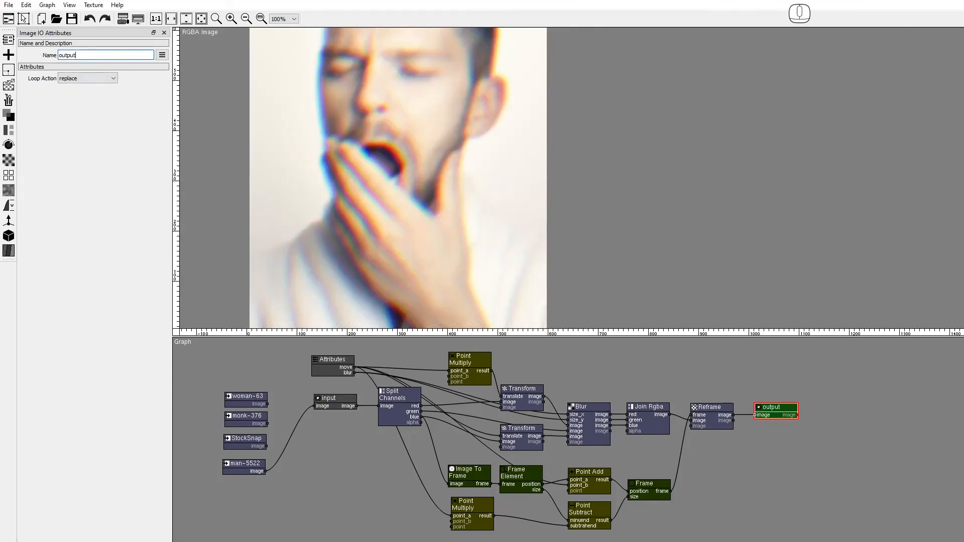
Step: Connect the woman, monk, StockSnap and man images in turn to the input node to check the effect on each
left_click_drag(268, 403, 314, 405)
left_click_drag(268, 424, 315, 406)
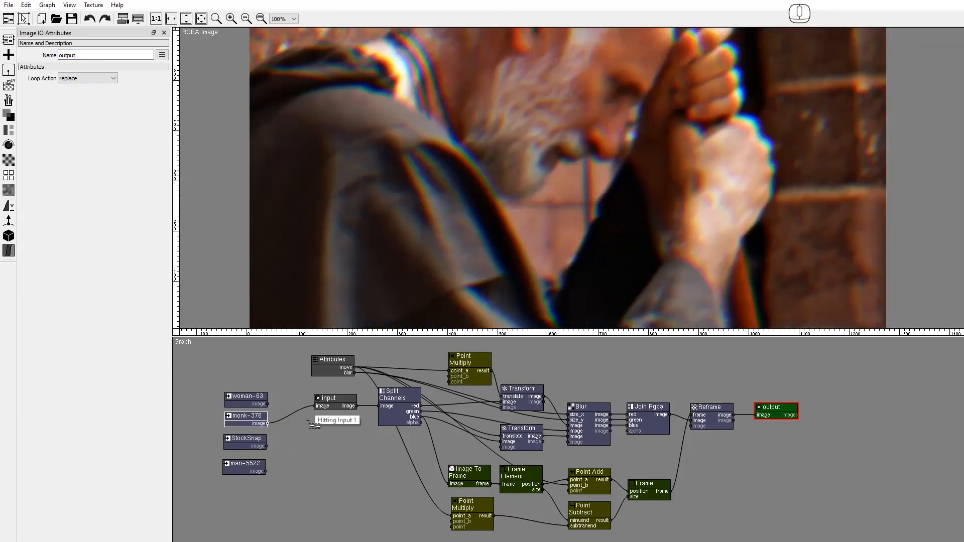
left_click_drag(267, 447, 311, 406)
left_click_drag(266, 471, 312, 406)
Step: Replace the four image nodes with a Checker node connected to the input node, and view the output node
left_click_drag(206, 371, 269, 499)
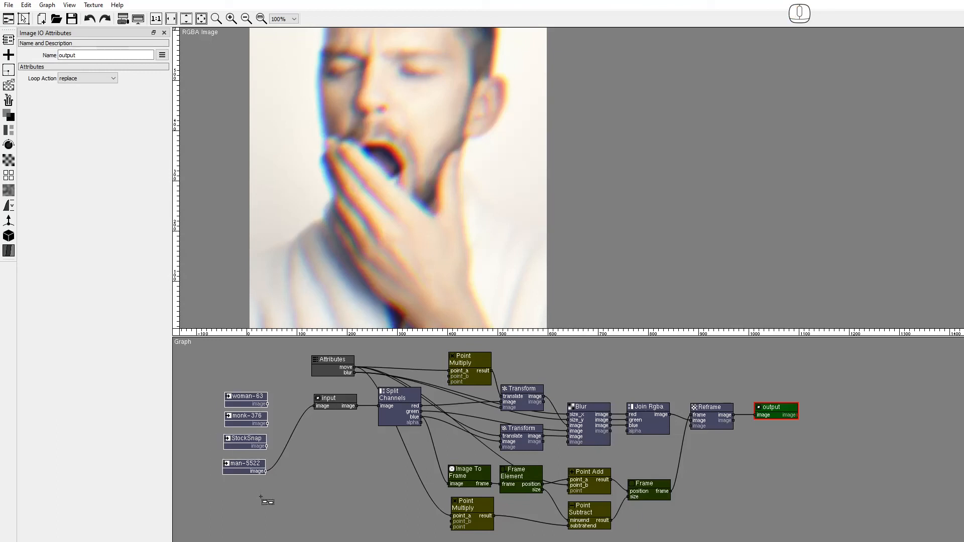
key("Delete")
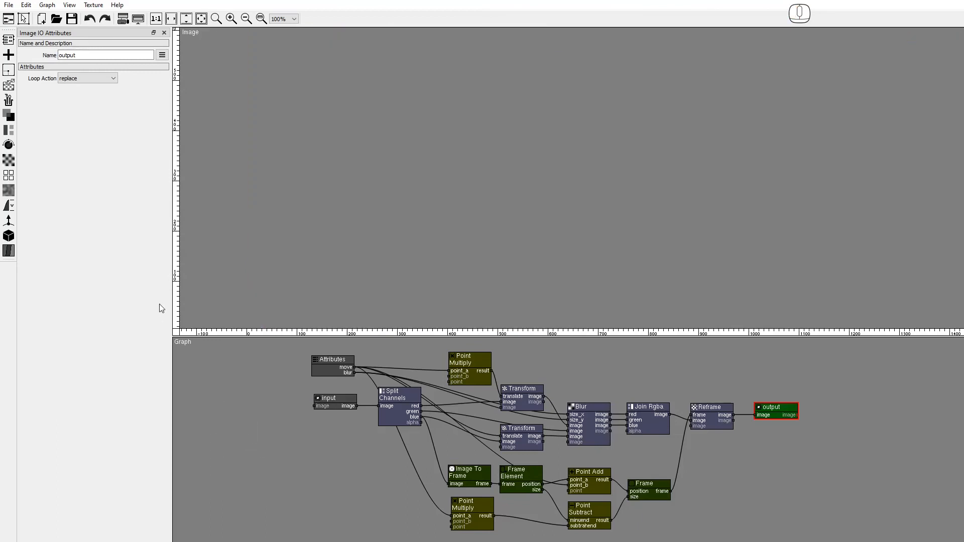
left_click(8, 85)
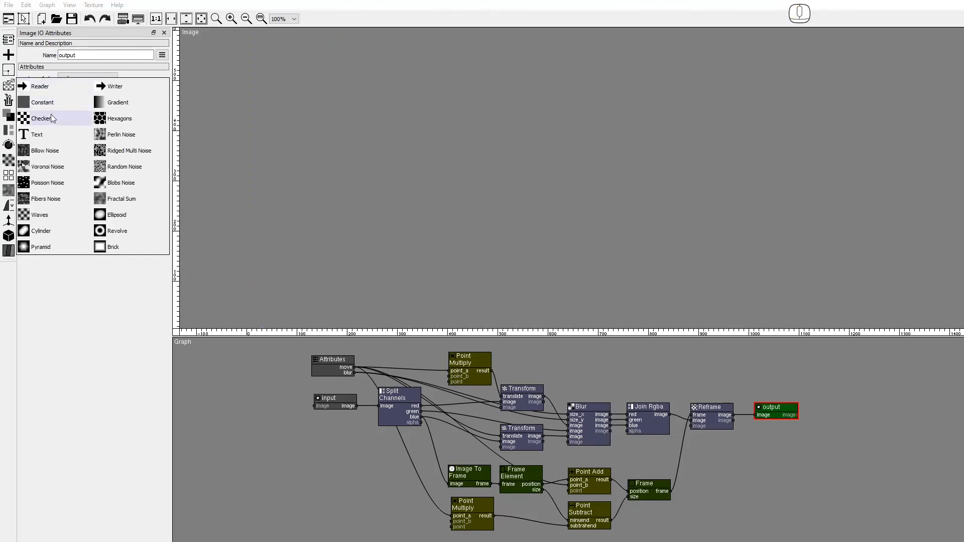
left_click_drag(59, 118, 315, 409)
left_click_drag(245, 400, 280, 404)
left_click(777, 415)
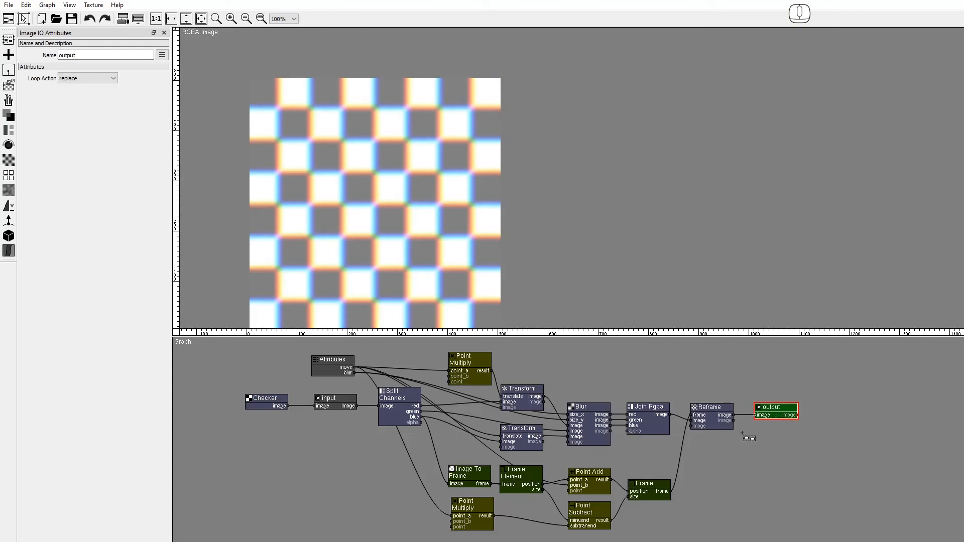
Step: Set the Attributes node's move to 5, 5 and its blur to 5
left_click(345, 370)
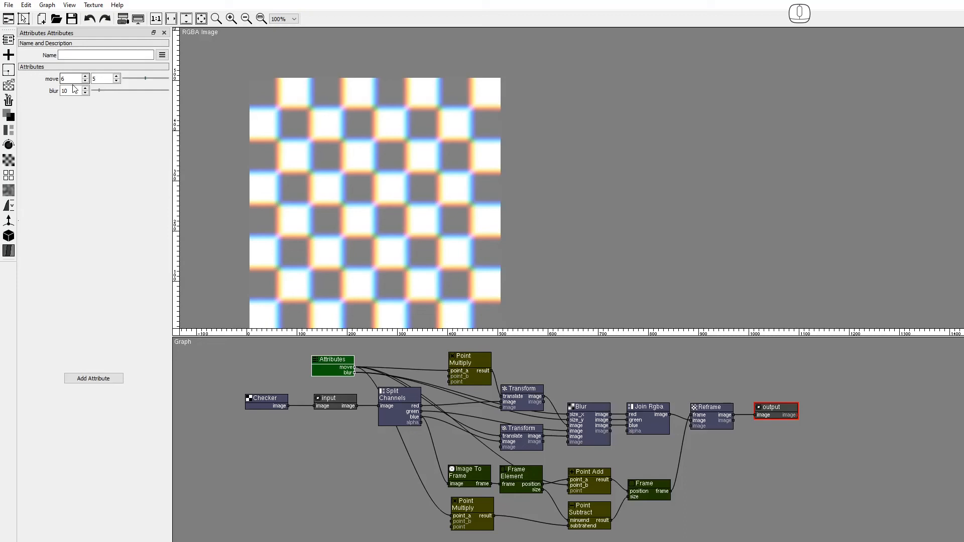
type("5")
key("Tab")
left_click(76, 91)
type("5")
key("Return")
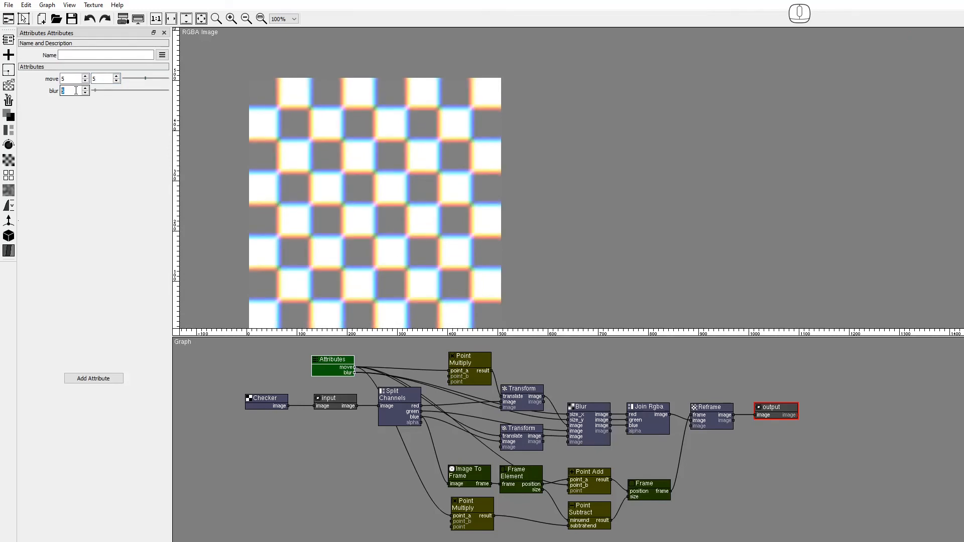
Step: Save the project as RgbShift in the RgbShift folder, as a PixaFlux Project (*.pxf)
left_click(8, 5)
left_click(43, 56)
type("RgbShift")
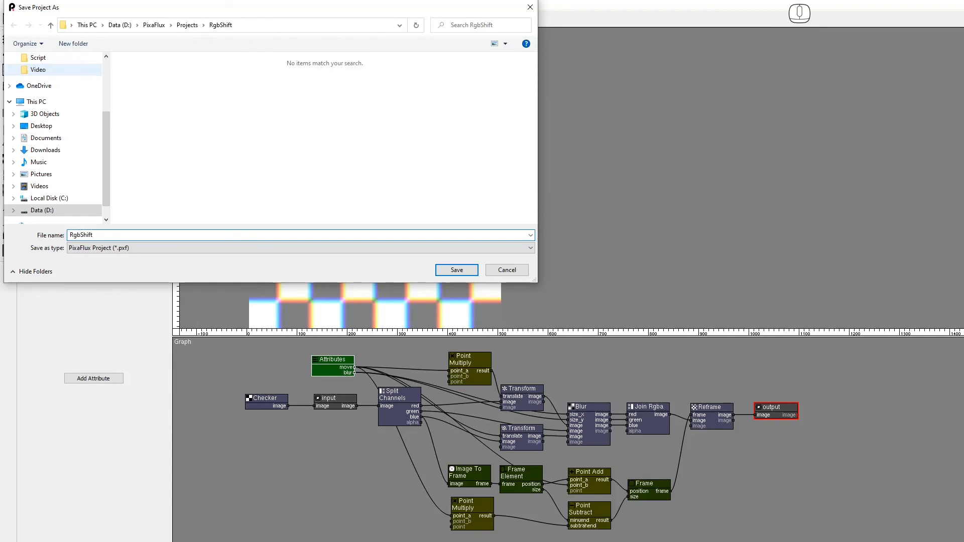
key("Return")
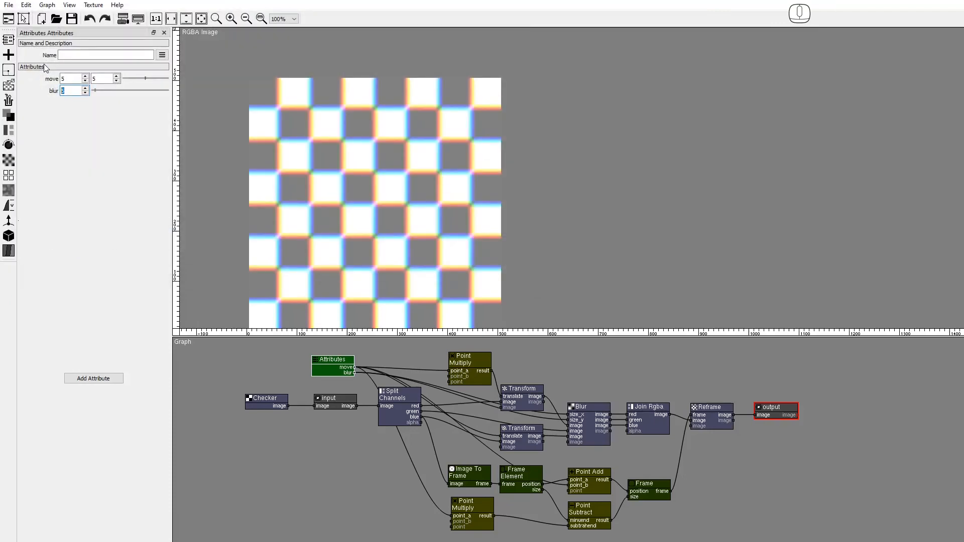
Step: Start a new project and import dog-848390_1280.jpg into the graph from the file browser
left_click(9, 5)
mouse_move(31, 15)
left_click(121, 21)
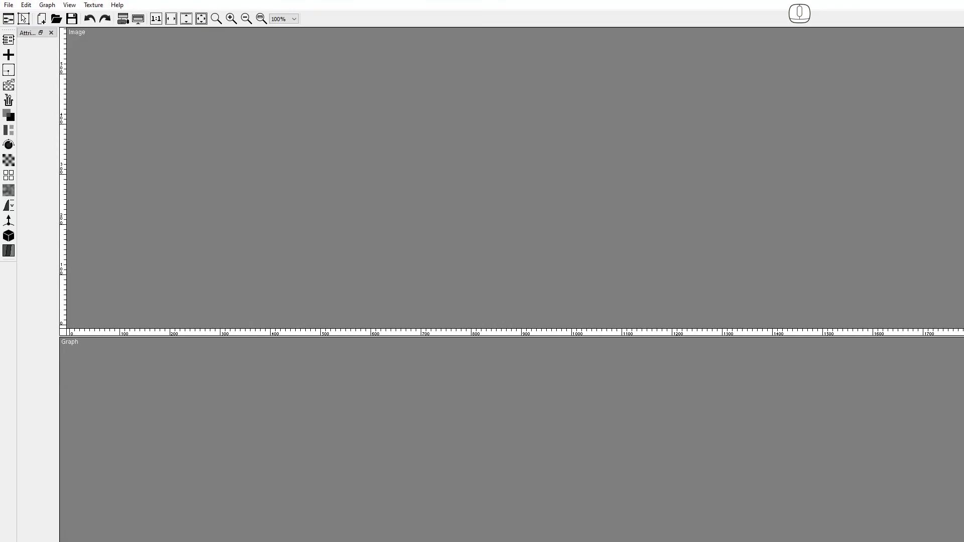
key("alt+Tab")
left_click_drag(300, 170, 142, 361)
left_click(285, 456)
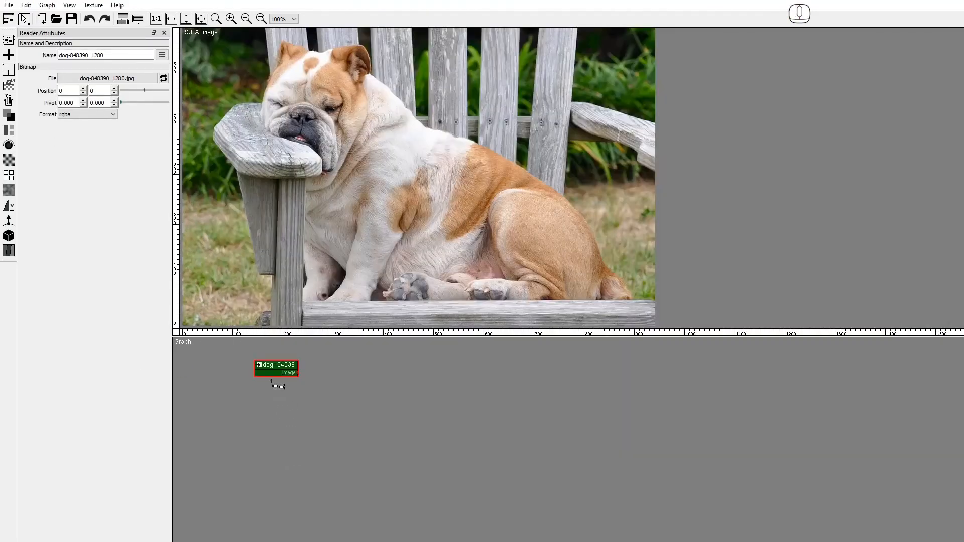
Step: Add a Node Graph node beside the dog image and load RgbShift.pxf into it
left_click(9, 69)
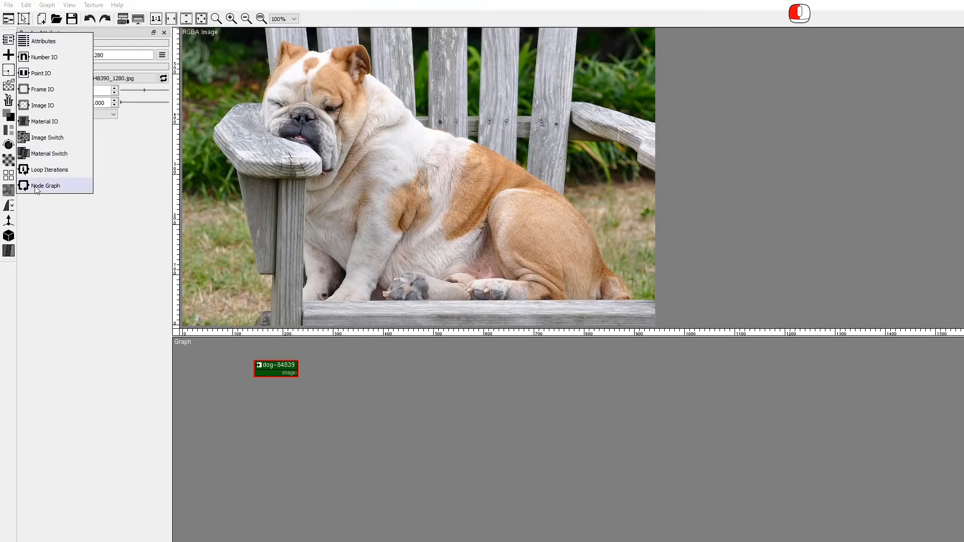
left_click_drag(36, 190, 271, 333)
left_click_drag(312, 360, 312, 360)
left_click(109, 80)
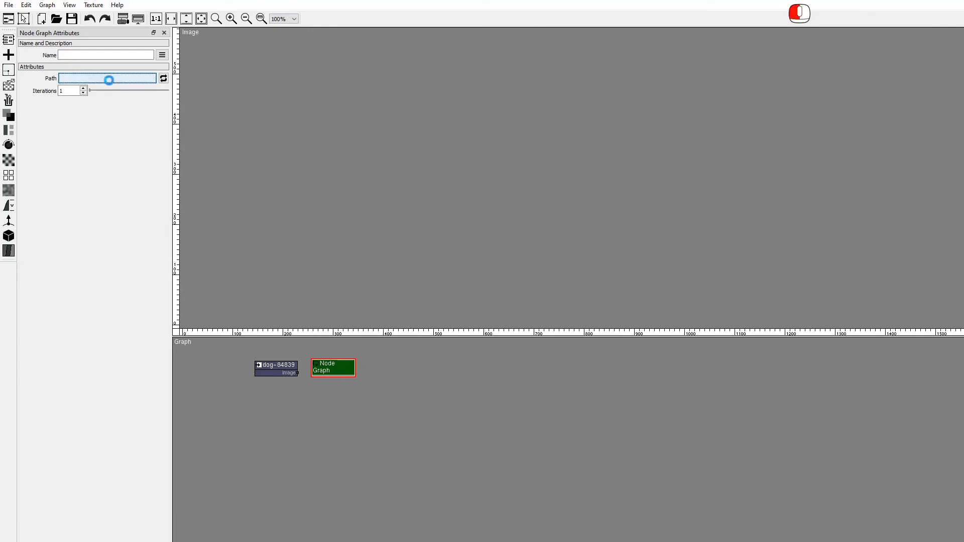
double_click(154, 96)
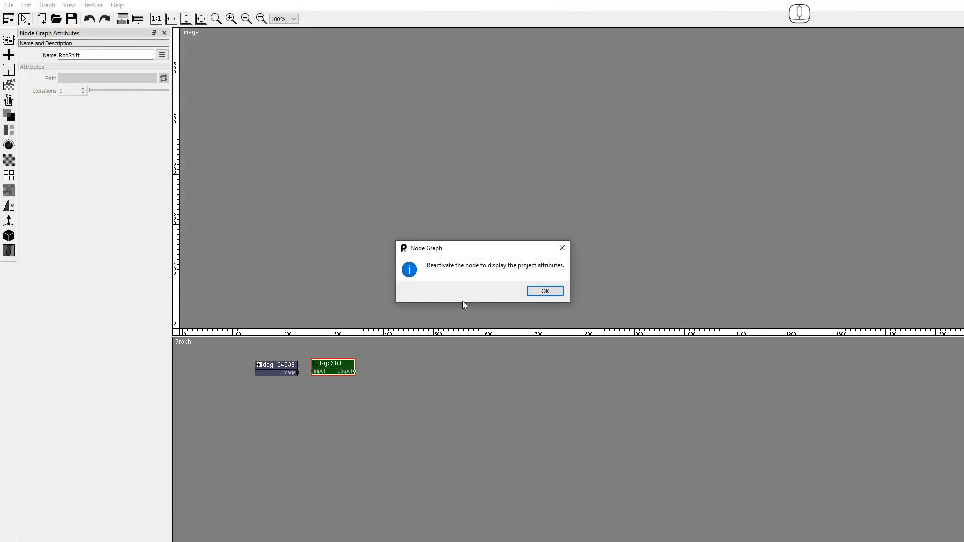
left_click(530, 296)
Step: Reactivate the RgbShift node to show its project attributes, connect the dog image to its input, and enlarge the image view
left_click(335, 365)
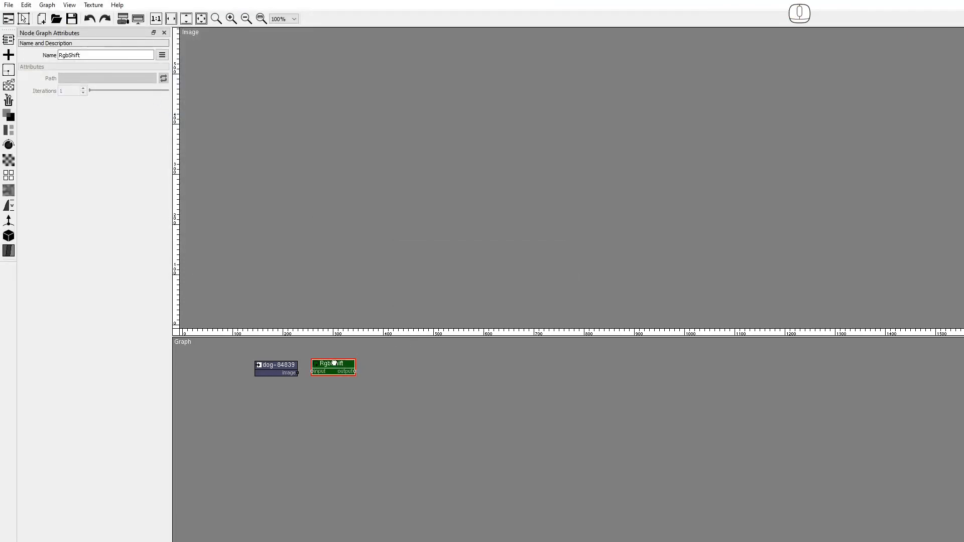
left_click_drag(299, 374, 313, 373)
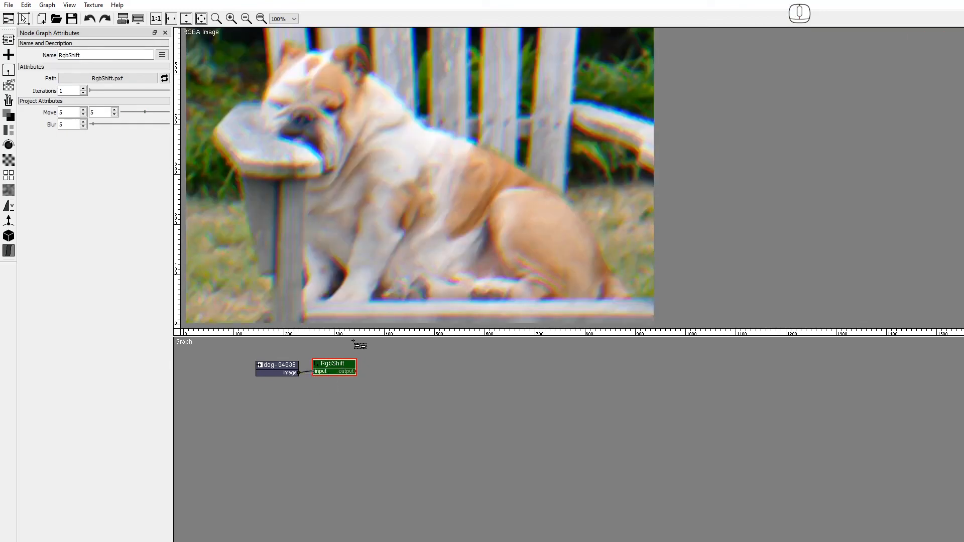
left_click_drag(355, 337, 355, 476)
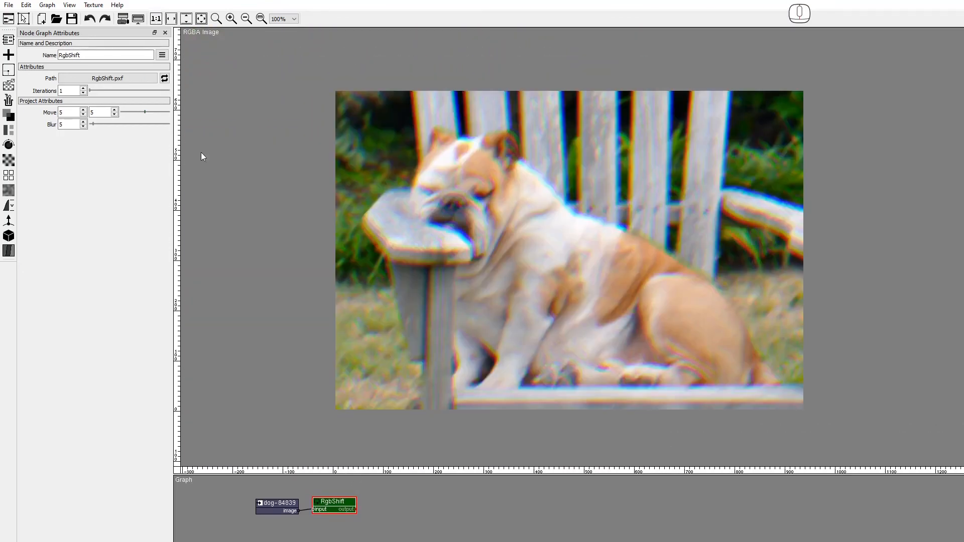
Step: Set the RgbShift node's Move to 9, 1 and its Blur to 9
left_click_drag(83, 110, 116, 119)
mouse_move(83, 110)
left_mouse_down()
mouse_move(115, 116)
mouse_move(84, 122)
left_mouse_up()
left_click(115, 115)
Step: Import the girl-60971 image below the dog image and connect it to the RgbShift node's input
key("alt+Tab")
left_click_drag(372, 163, 265, 526)
key("alt+Tab")
left_click_drag(283, 533, 312, 509)
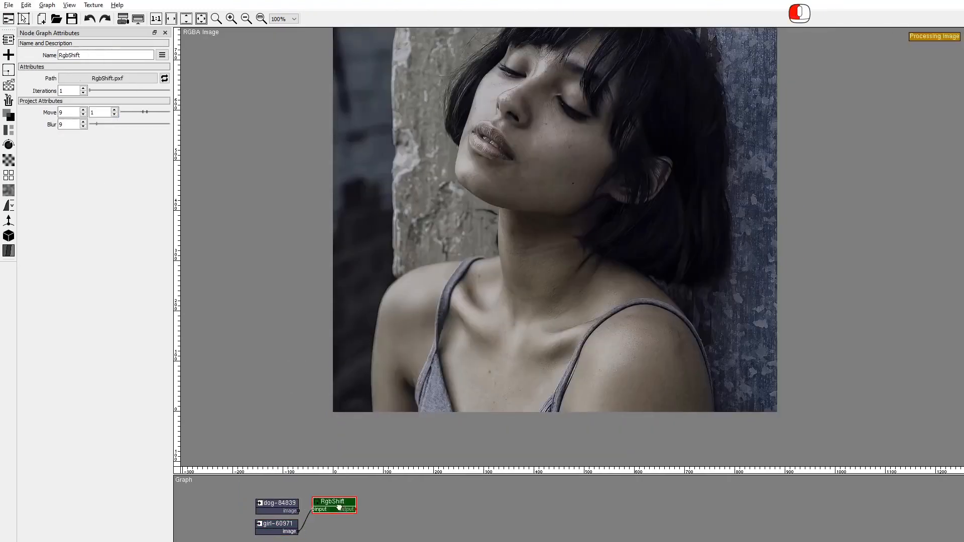
Step: Reduce the RgbShift node's horizontal Move to 5 and its Blur to 4
left_click(84, 115)
left_click(84, 115)
left_click(83, 115)
left_click(84, 115)
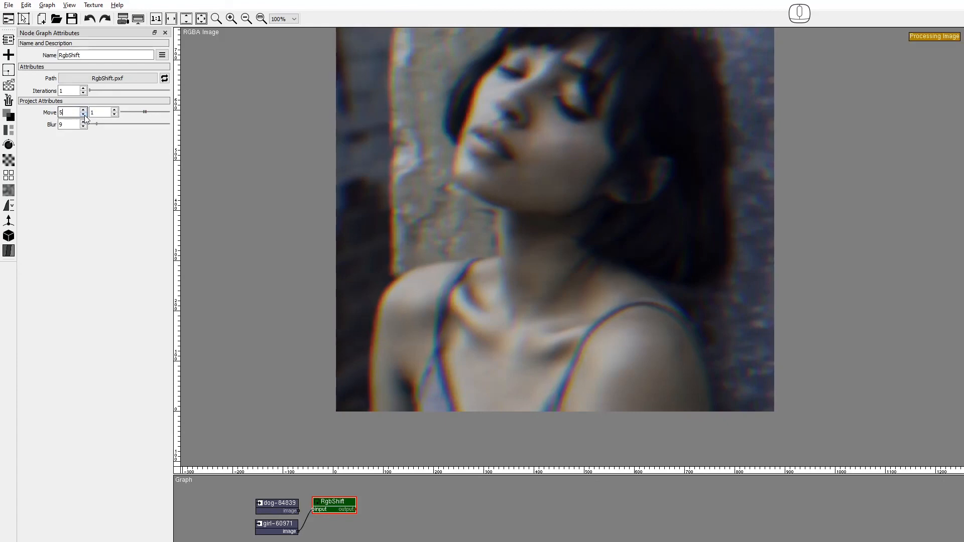
left_click(84, 126)
left_click(84, 127)
left_click(84, 127)
left_click(84, 127)
left_click(84, 126)
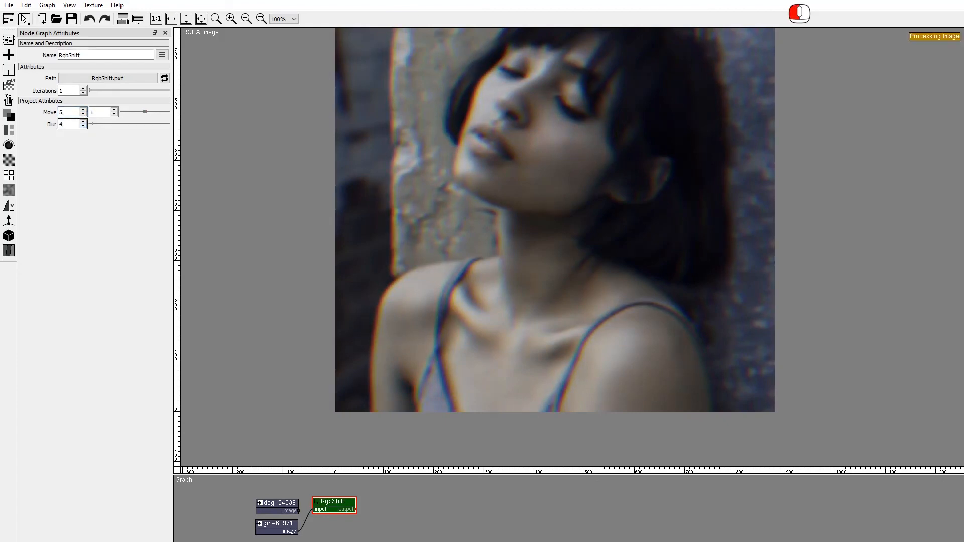